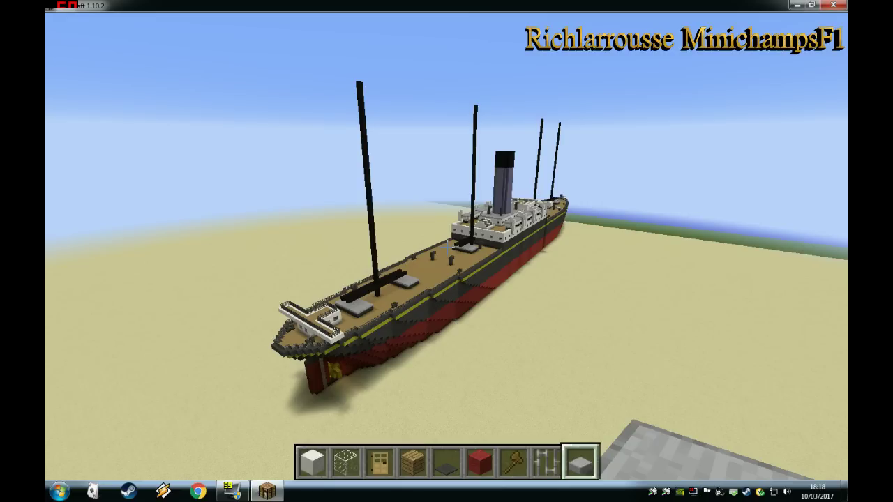
- Set the first WorldEdit selection position on the quartz block above the stern mast at (-239, 86, 1272) with the wooden axe
key("w")
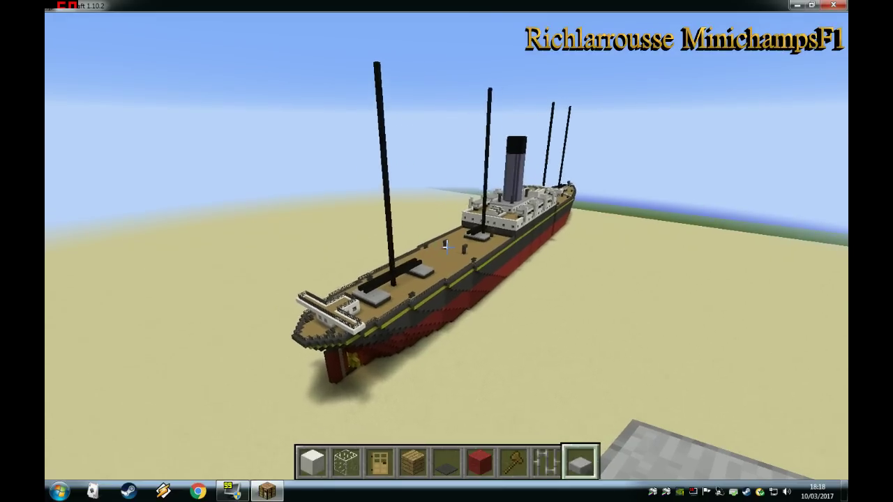
key("space")
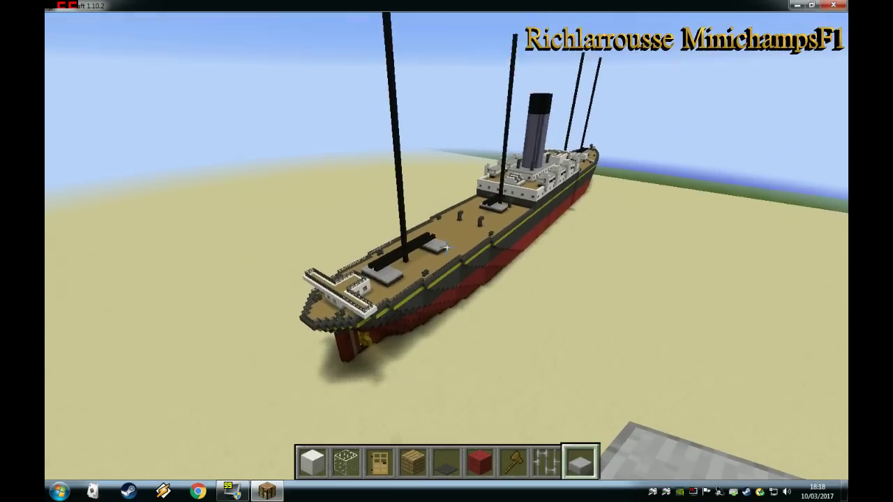
key("a")
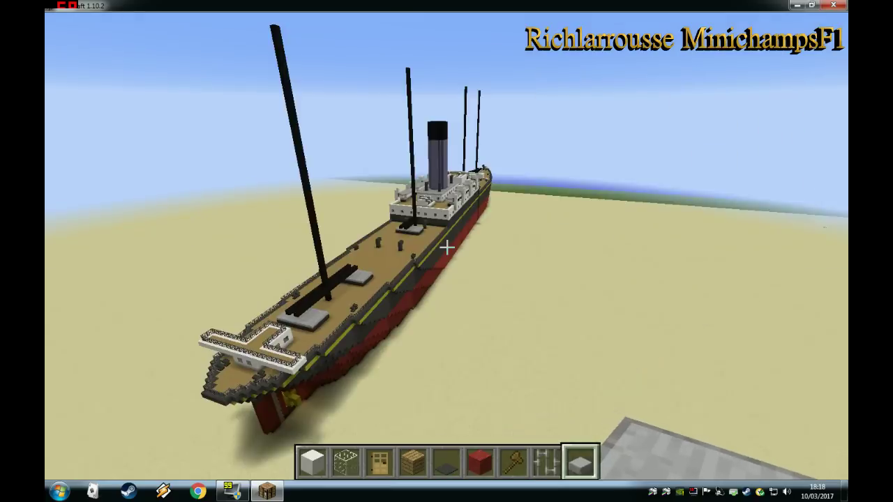
scroll(447, 251, "down", 7)
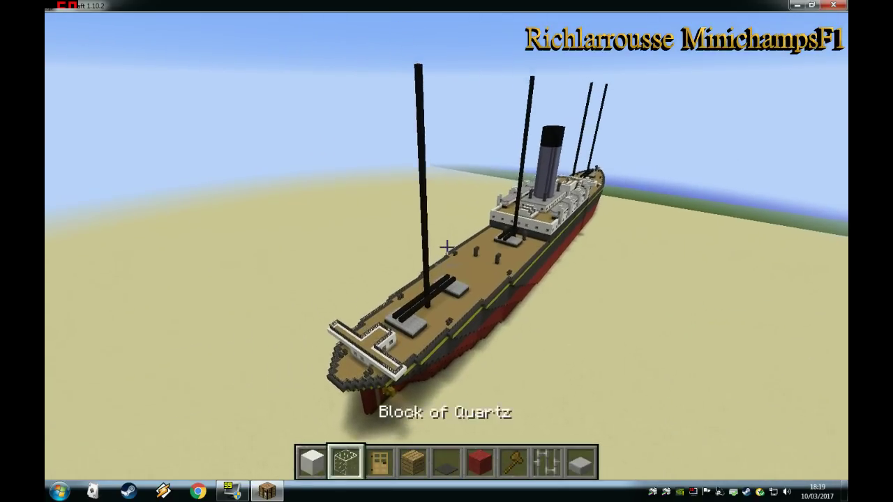
key("space")
key("w")
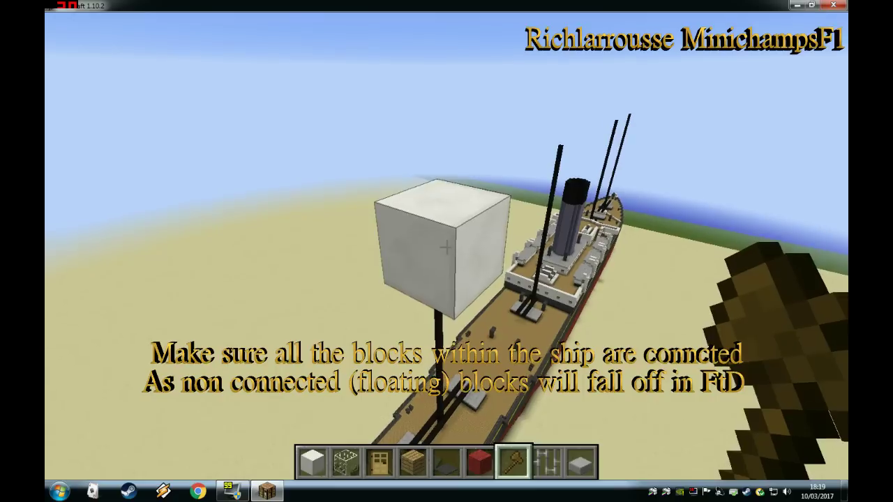
left_click(447, 247)
- Fly along the ship to its bow and place a Block of Quartz on the grass diagonally beyond the hull
key("w")
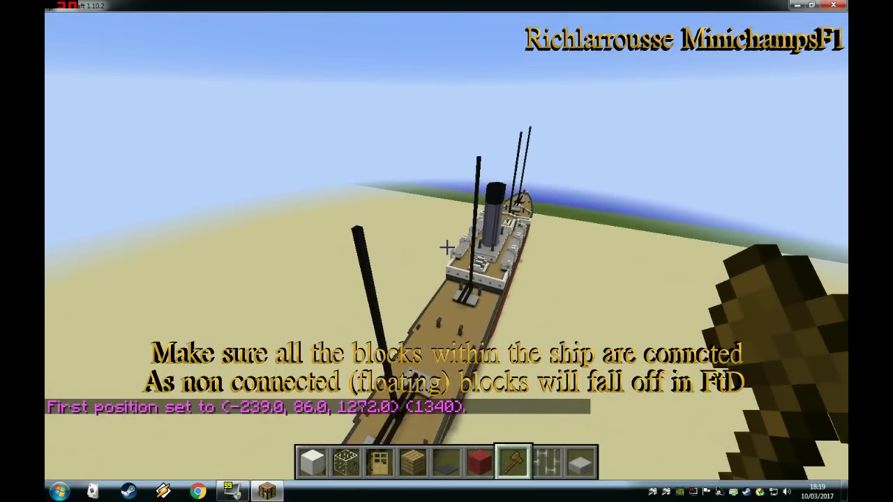
key("w")
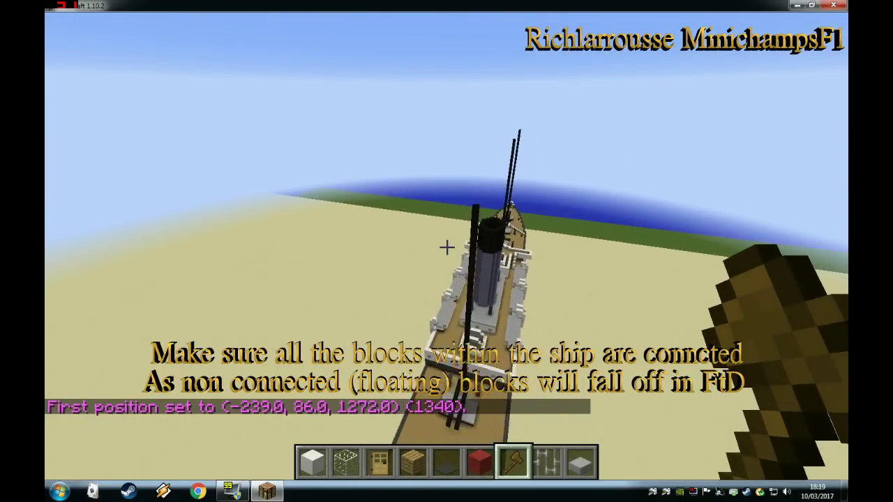
key("w")
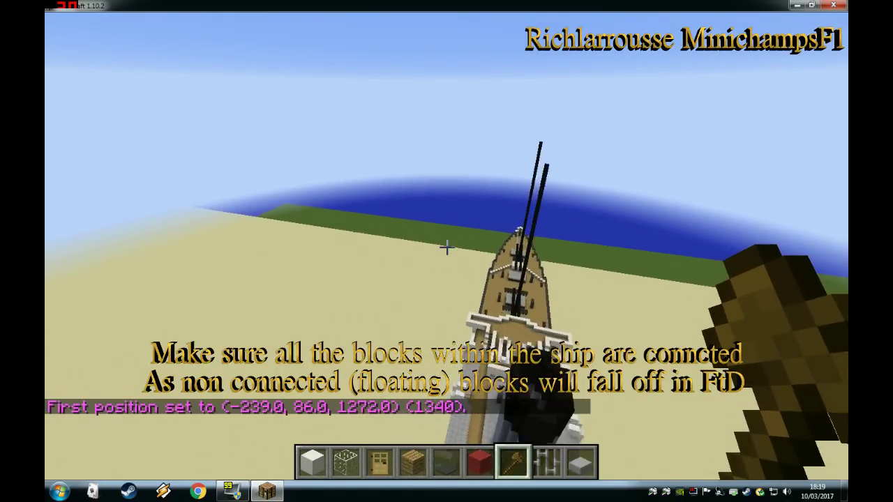
key("w")
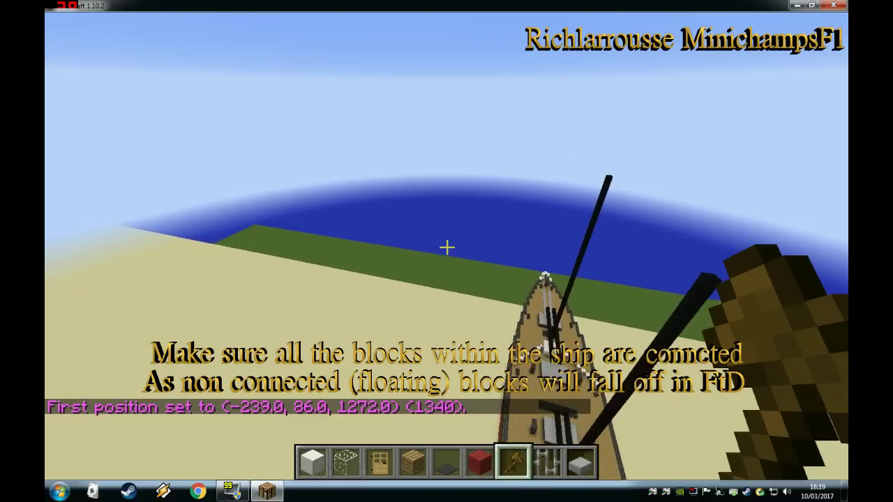
key("w")
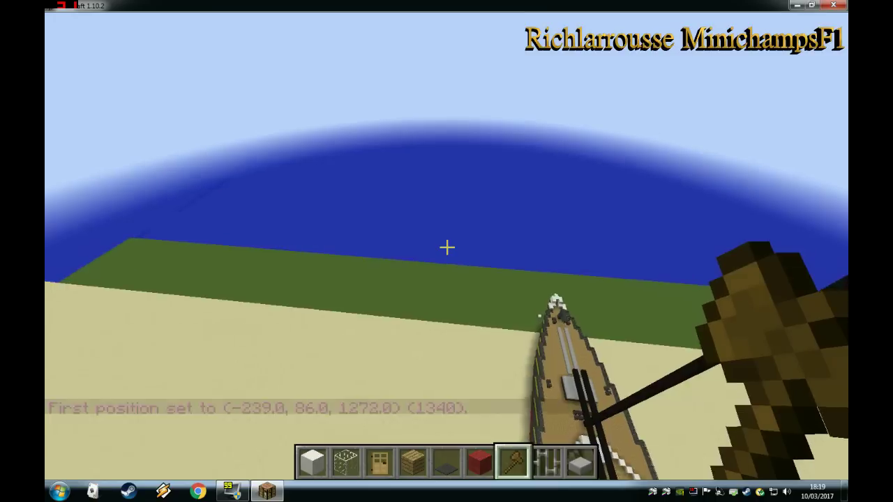
key("w")
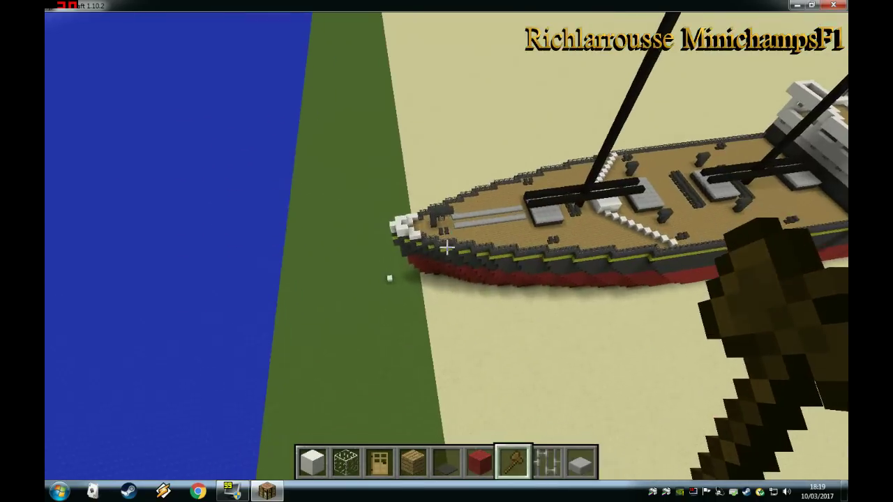
key("shift")
key("shift")
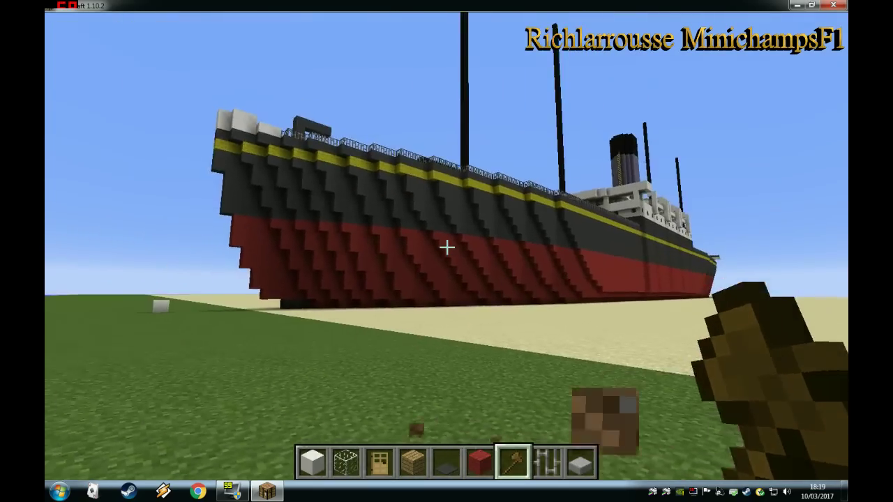
scroll(447, 248, "down", 2)
key("1")
right_click(447, 247)
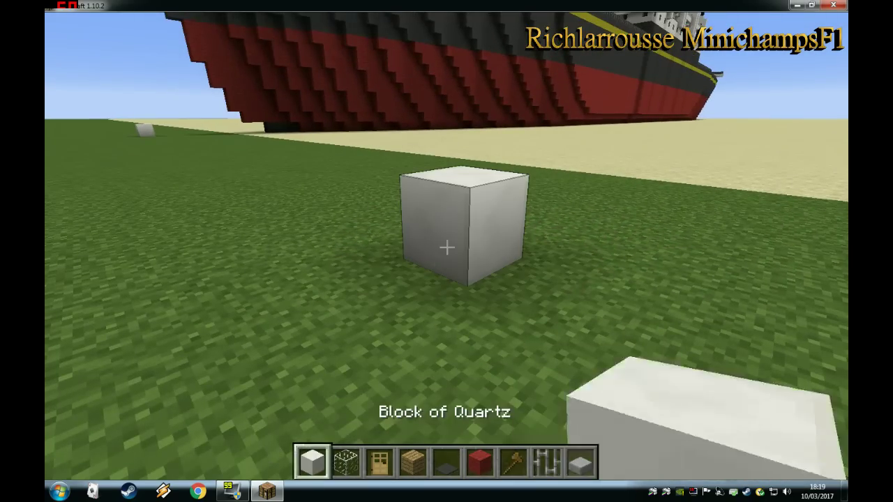
- Set the second selection position on the new quartz block at (-17, 4, 1214) with the wooden axe
key("7")
right_click(446, 247)
mouse_move(447, 247)
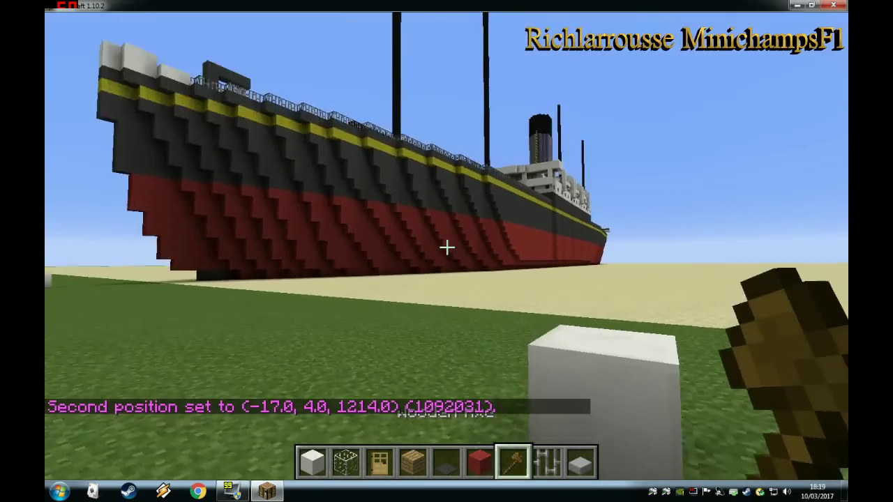
- Copy the selected ship region with WorldEdit and save it as a schematic using //schem save mcedit shippy
key("a")
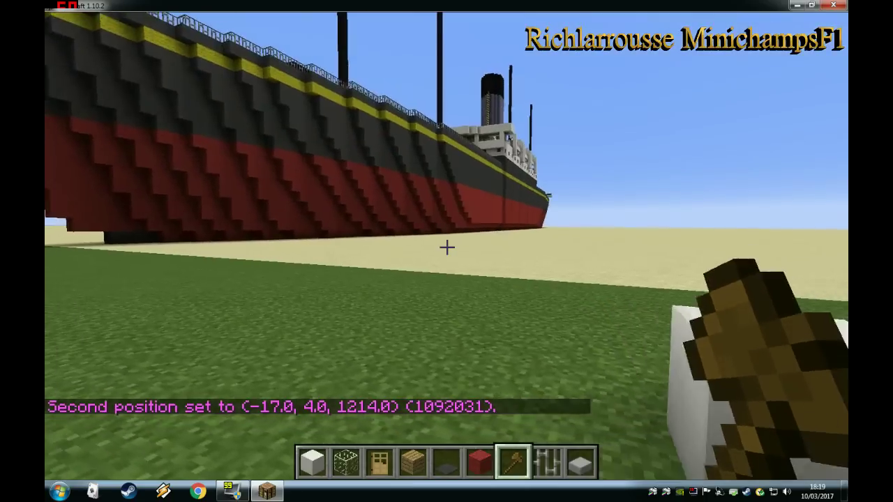
key("slash")
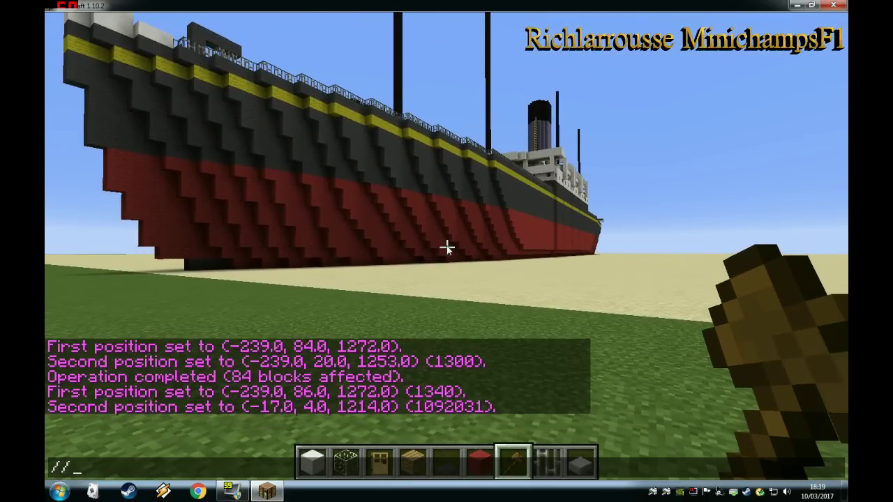
key("Return")
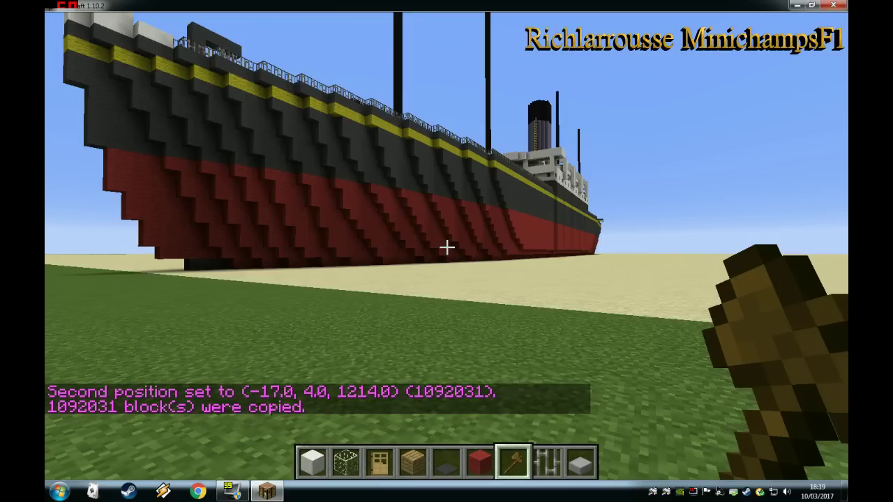
key("slash")
type("//schem save mcedit shippy")
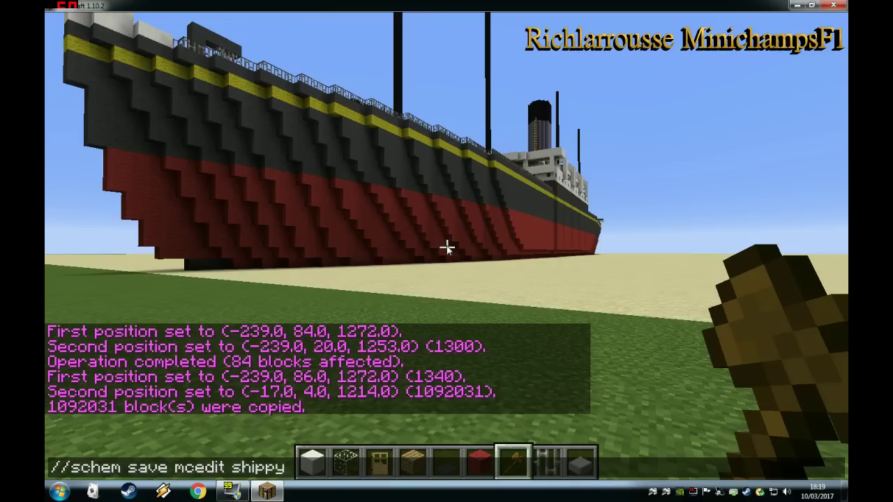
key("Return")
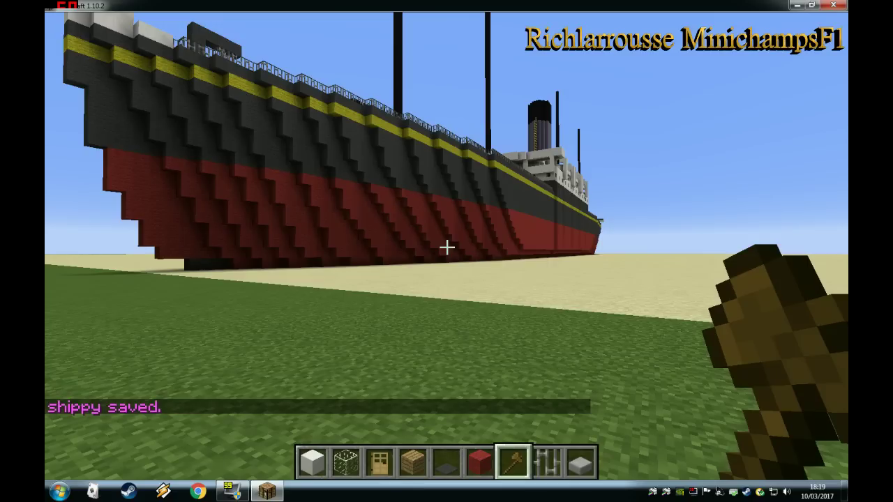
key("s")
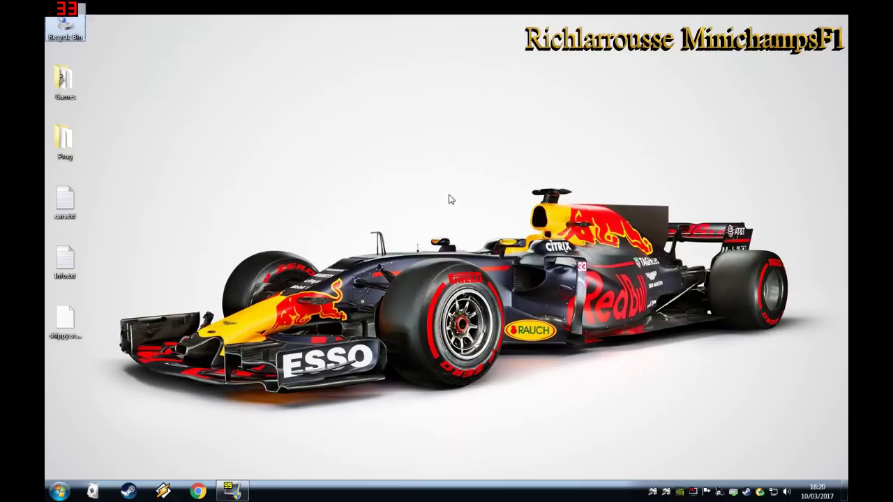
- Open the %appdata% Roaming folder and go to .minecraft\config\worldedit\schematics
left_click(59, 492)
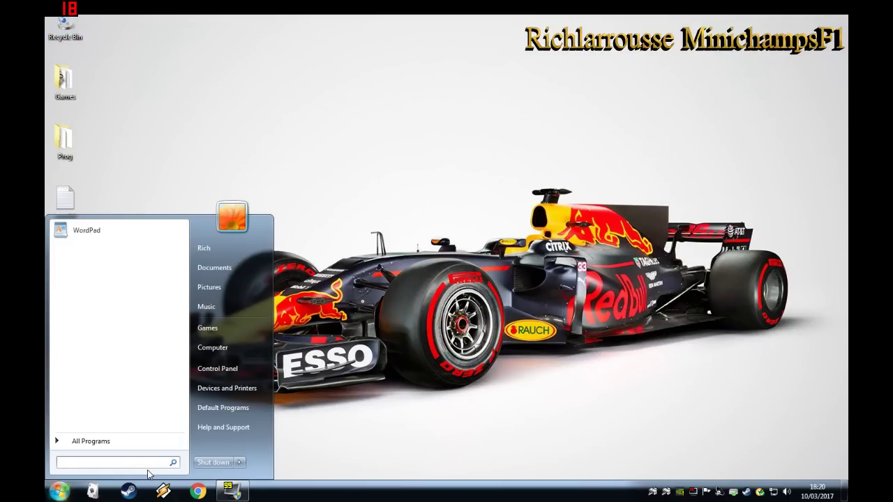
type("%")
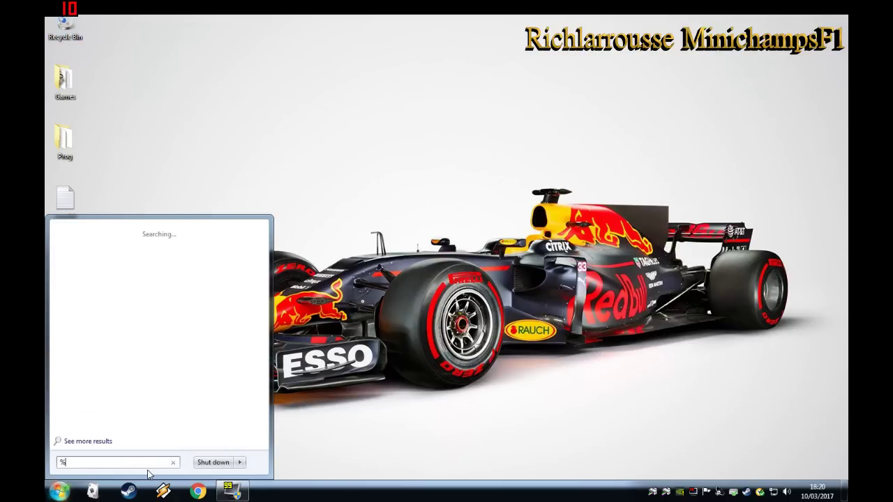
type("a")
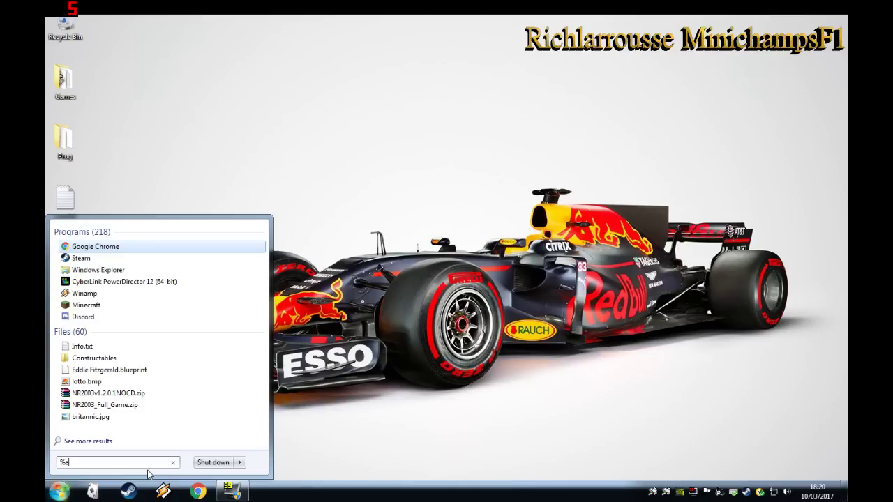
type("ppdata%")
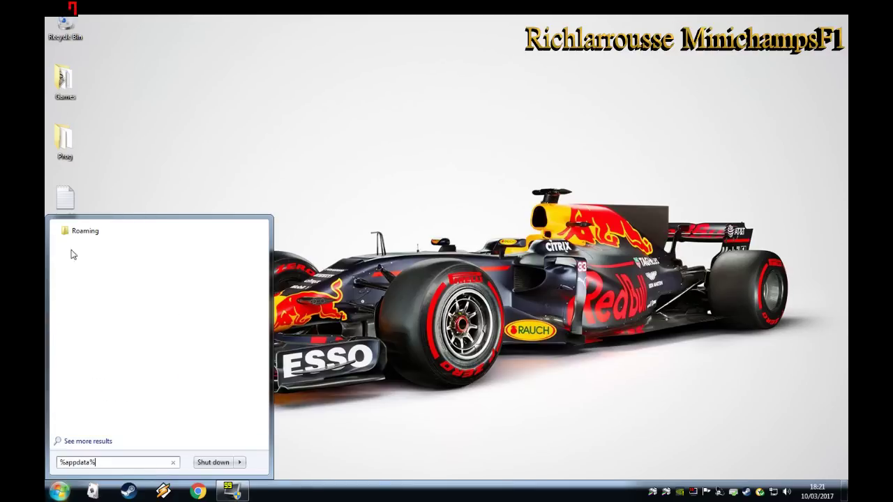
left_click(82, 231)
double_click(361, 175)
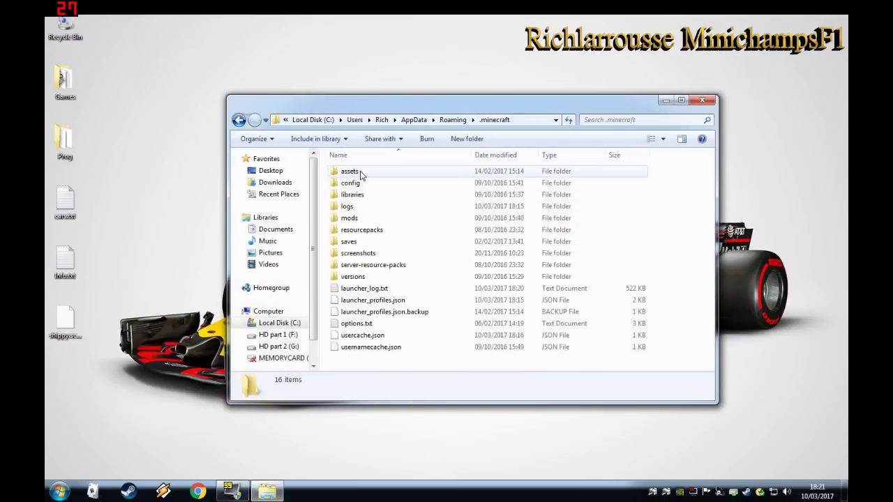
double_click(360, 185)
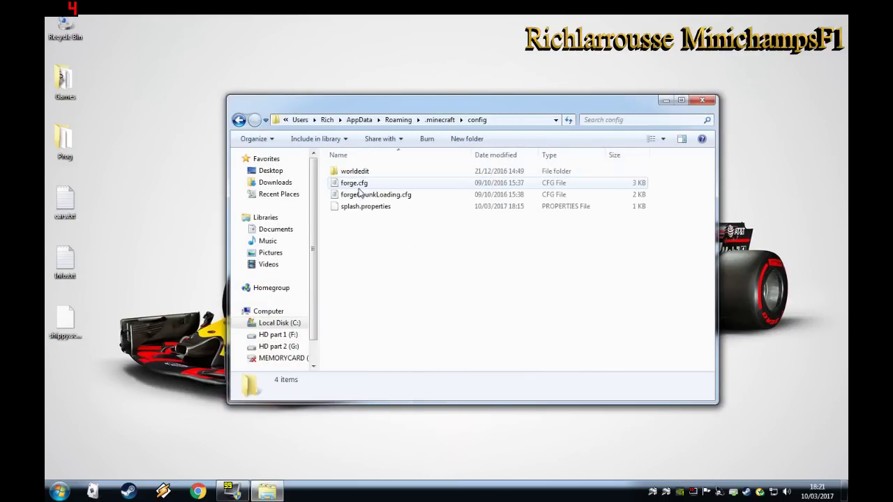
double_click(347, 173)
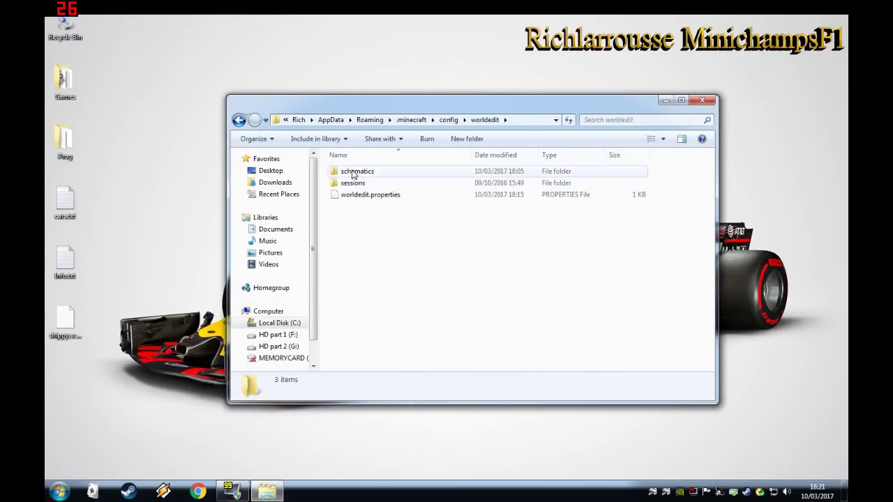
double_click(355, 171)
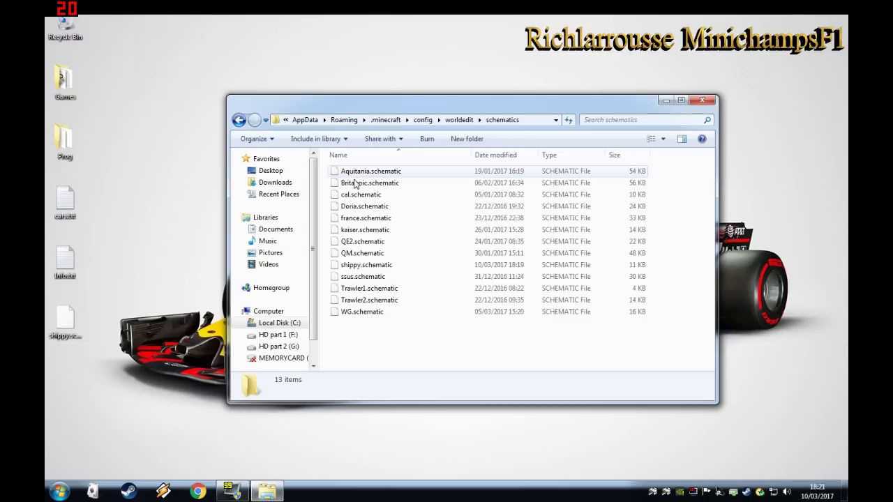
- Copy shippy.schematic to the desktop, replacing the existing file, and close the folder window
left_click(366, 268)
left_click_drag(358, 266, 106, 392)
left_click(141, 342)
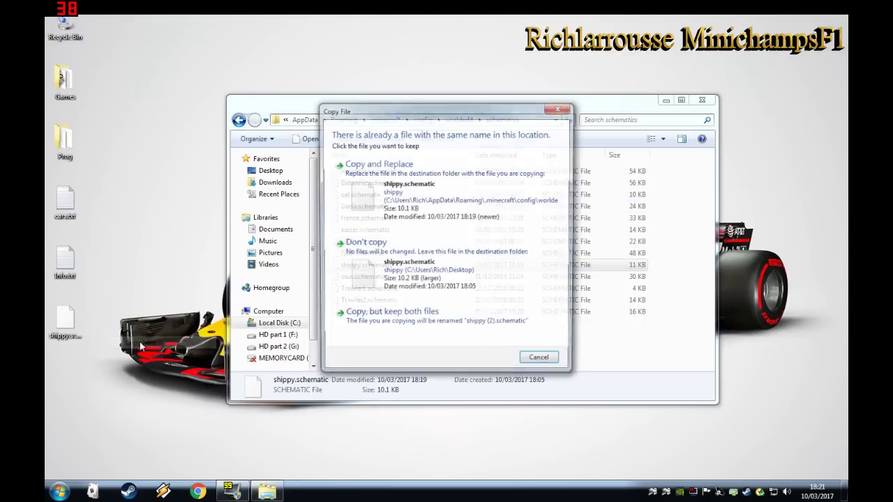
left_click(391, 180)
left_click(708, 100)
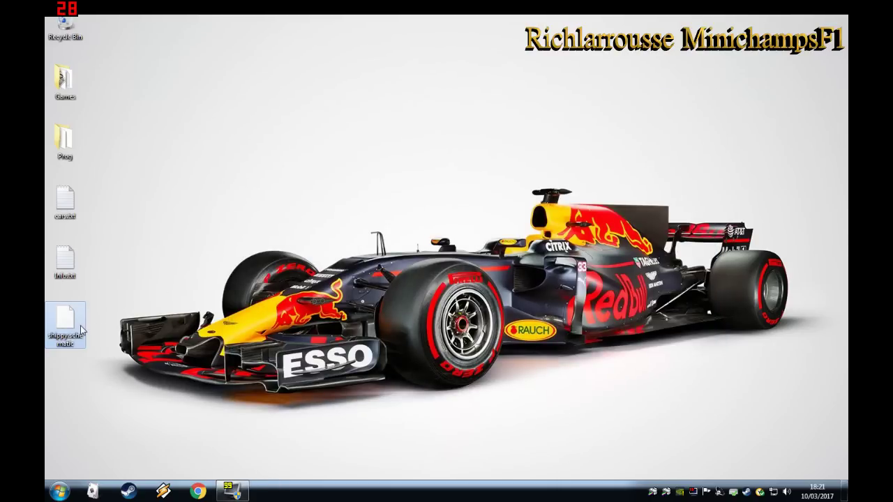
- Switch to Chrome, search Google for "ftd blueprint converter" and open the FTD Blueprint Modification Tool on GitHub Pages
left_click(199, 491)
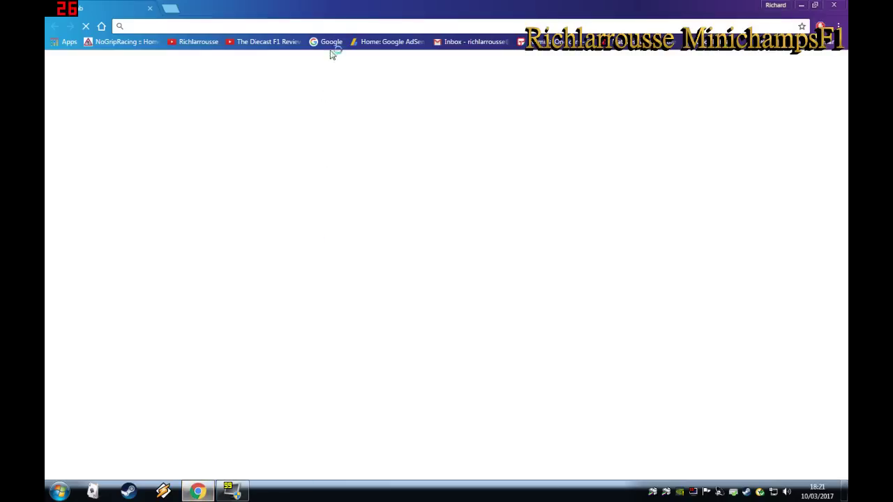
left_click(329, 41)
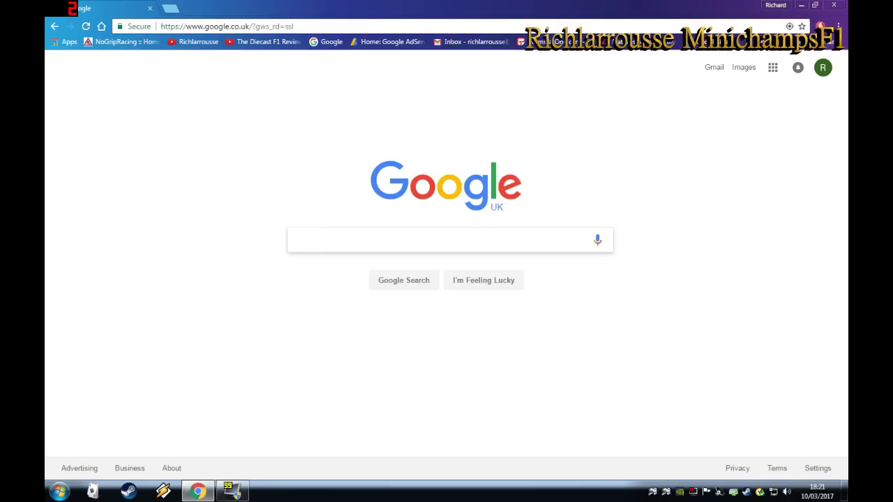
type("ft")
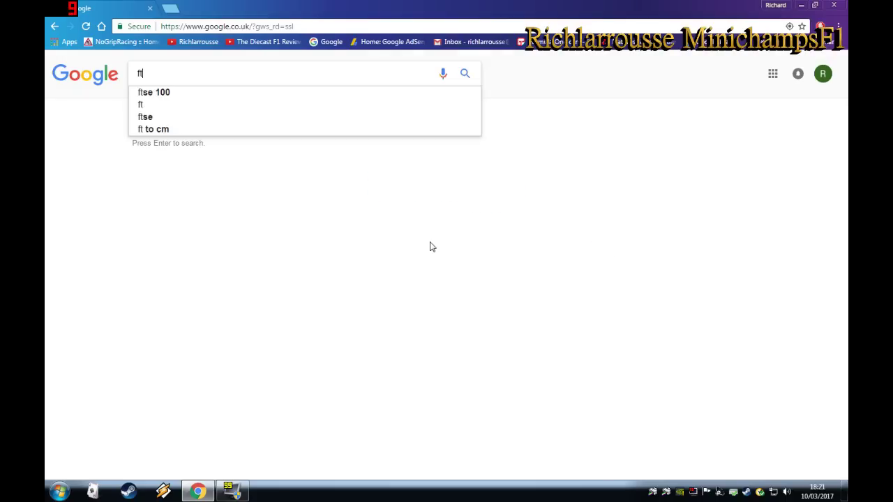
type("d blue")
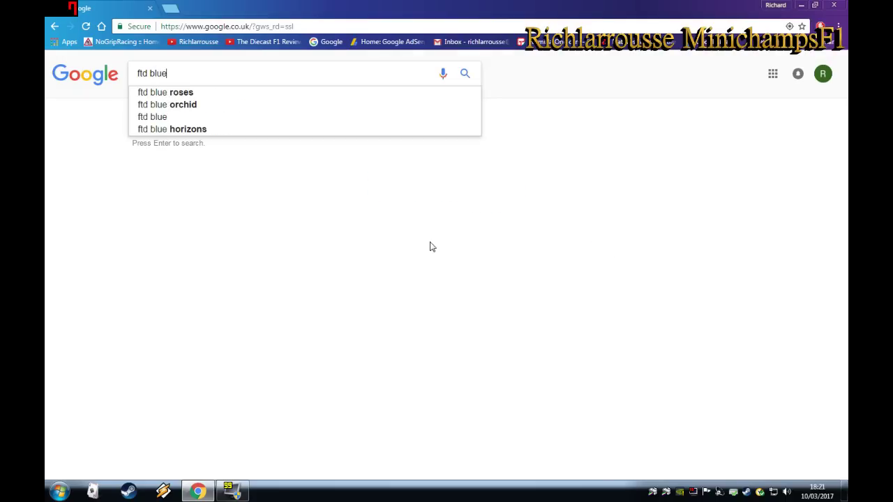
type("print co")
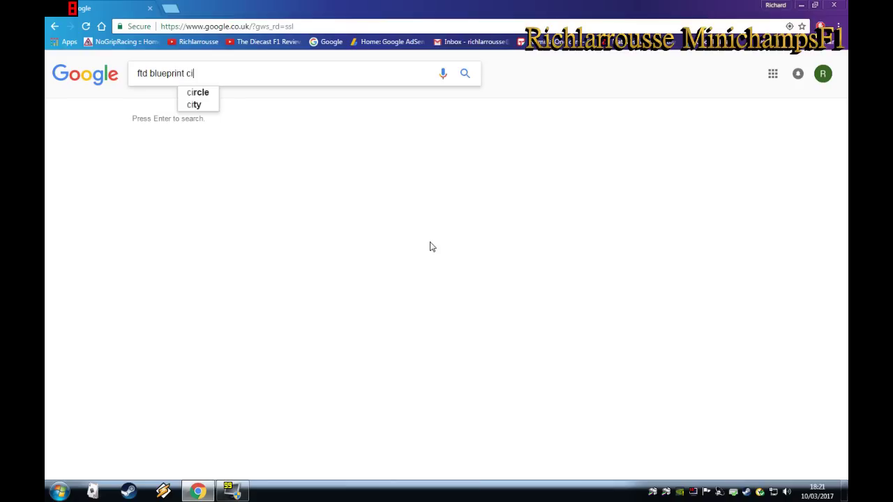
type("nverter")
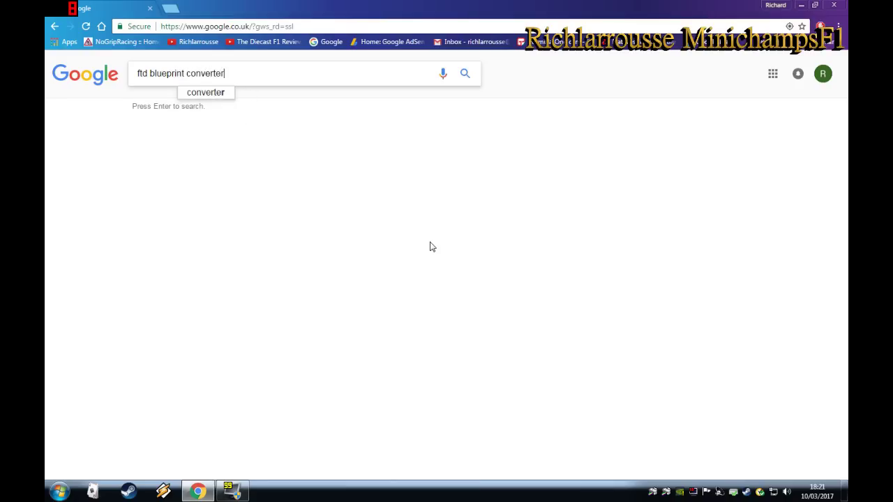
key("Return")
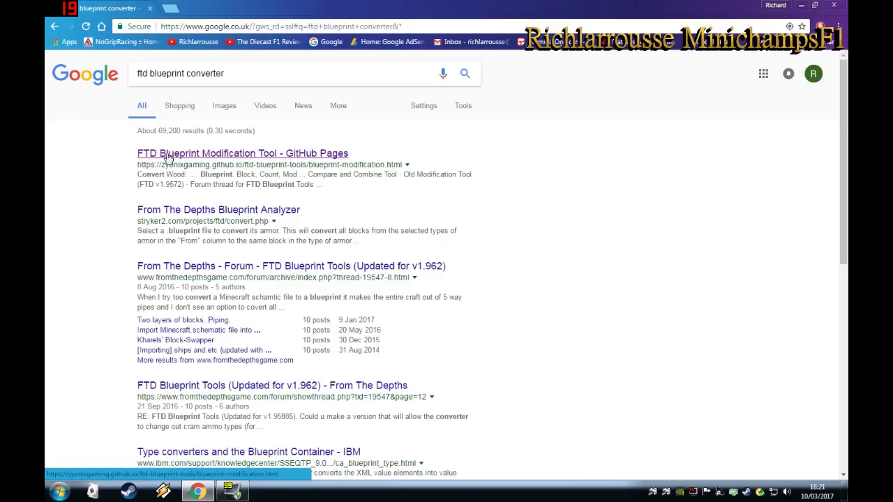
left_click(292, 154)
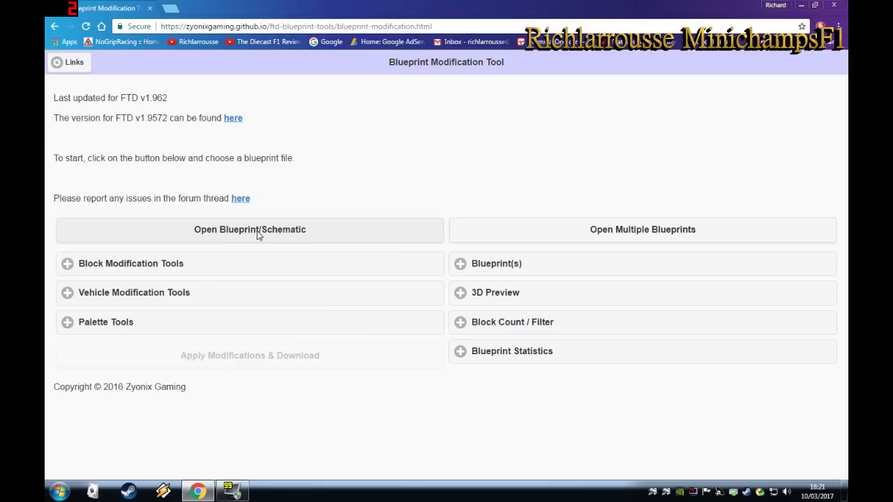
- Load shippy.schematic from the desktop into the Blueprint Modification Tool
left_click(256, 235)
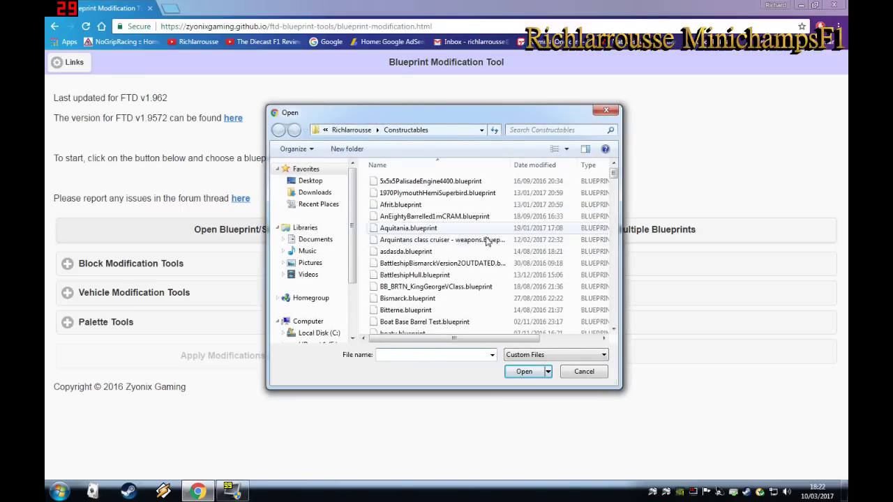
left_click(586, 370)
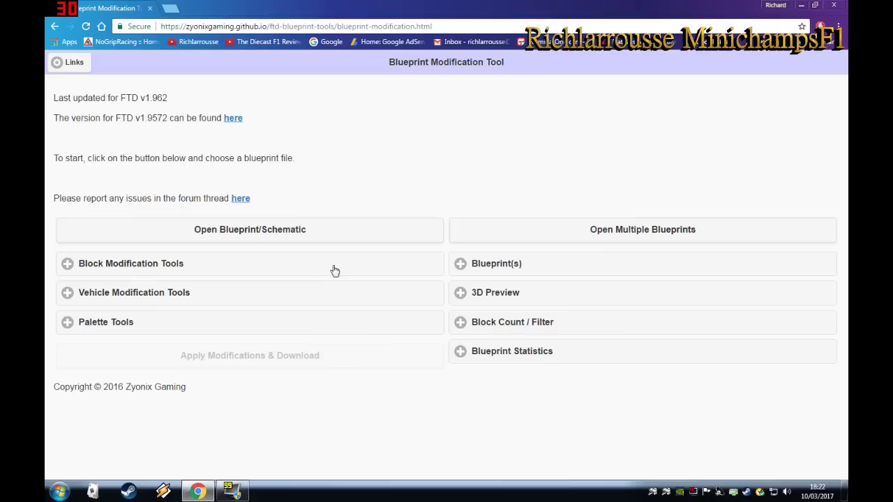
left_click(271, 238)
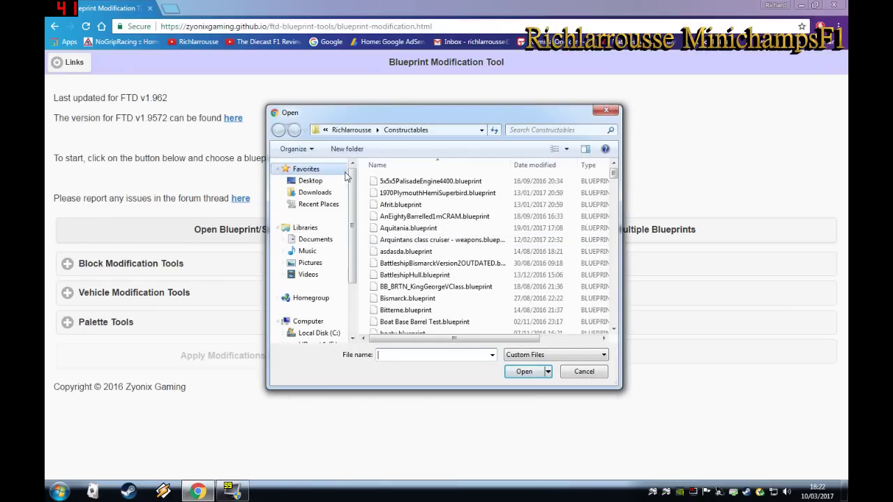
left_click(310, 180)
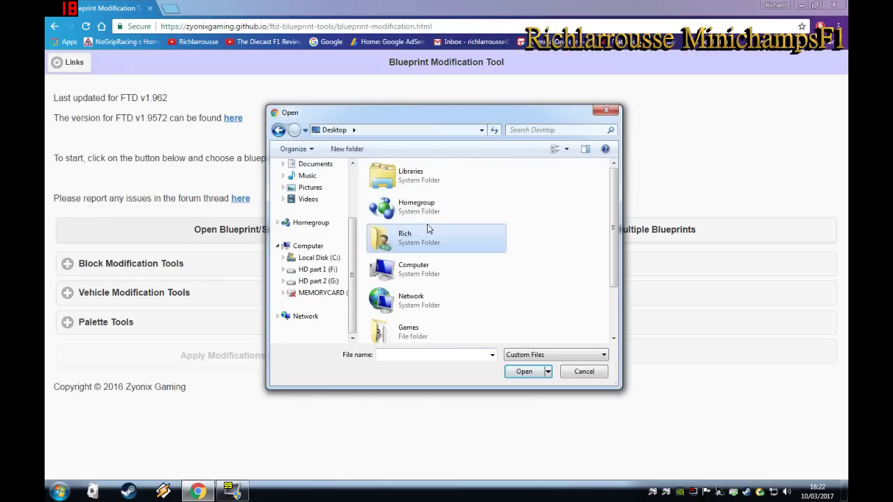
scroll(428, 244, "down", 2)
double_click(425, 332)
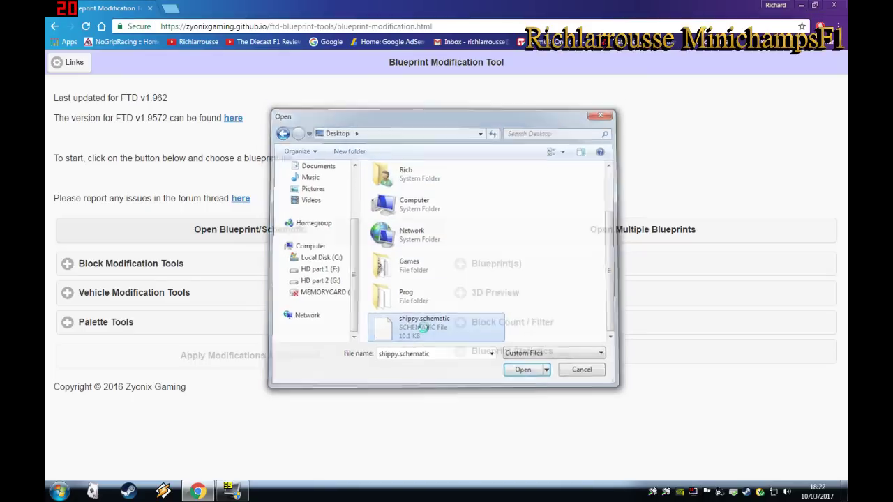
- Look over the blueprint's block counts and statistics, and inspect the ship from several angles in the 3D preview
scroll(556, 300, "down", 1)
scroll(556, 300, "down", 3)
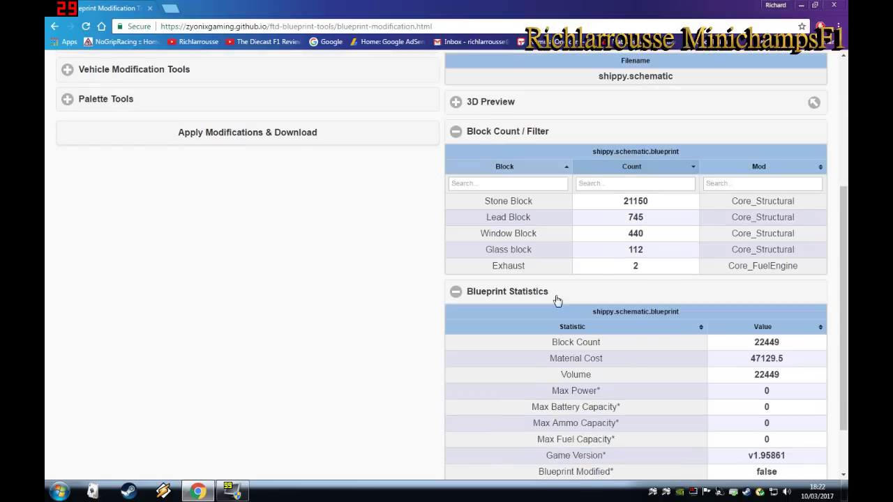
scroll(558, 299, "up", 2)
left_click(457, 216)
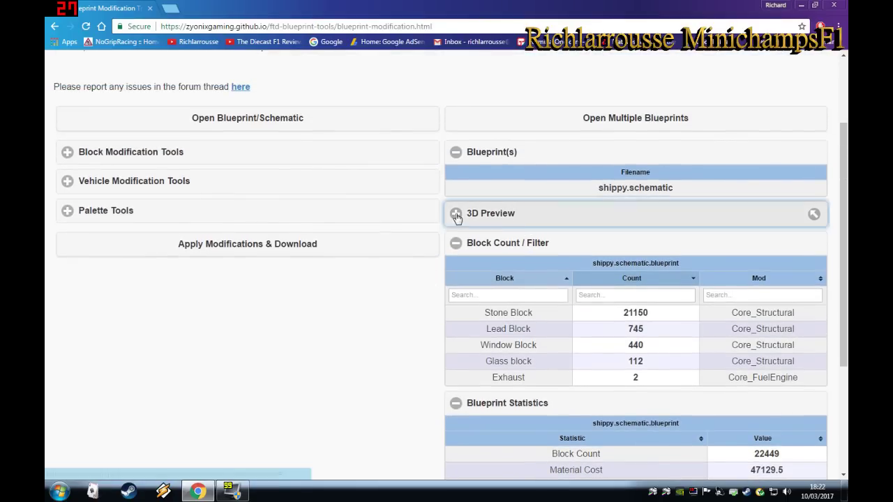
left_click_drag(673, 365, 695, 359)
left_click_drag(630, 360, 672, 360)
left_click_drag(593, 363, 614, 362)
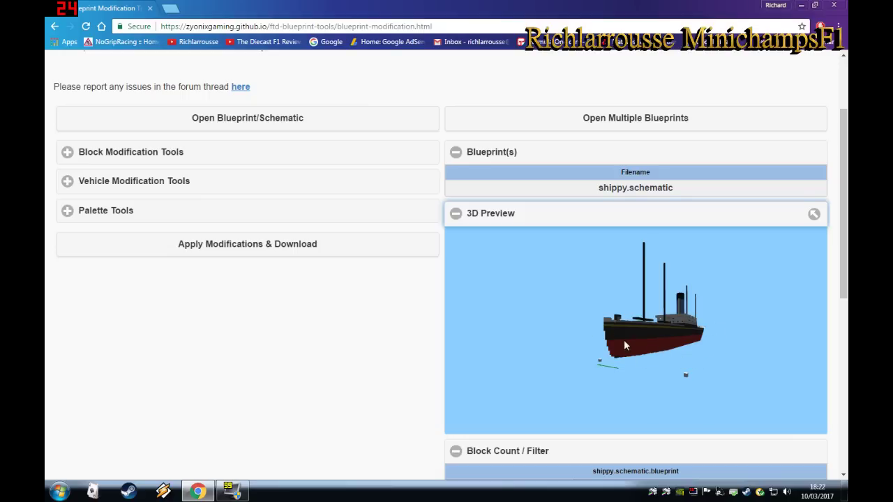
left_click_drag(627, 343, 676, 353)
left_click_drag(566, 418, 615, 318)
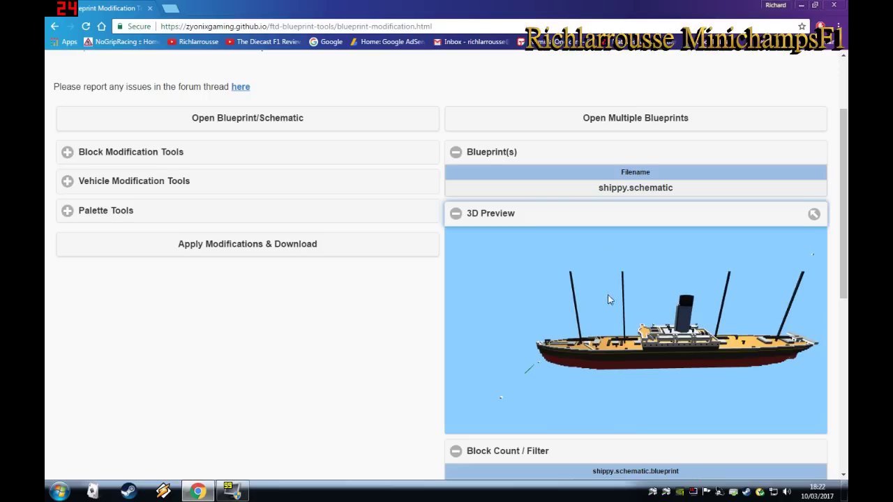
scroll(219, 300, "up", 3)
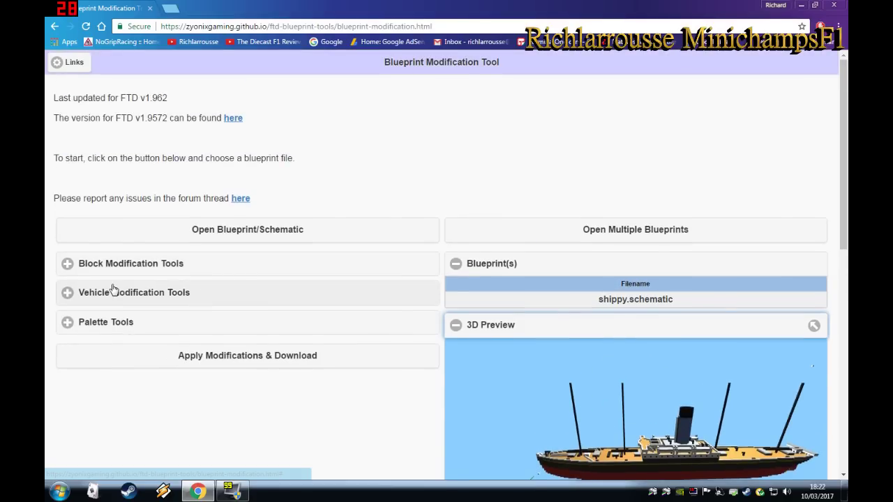
scroll(415, 277, "down", 1)
left_click(455, 270)
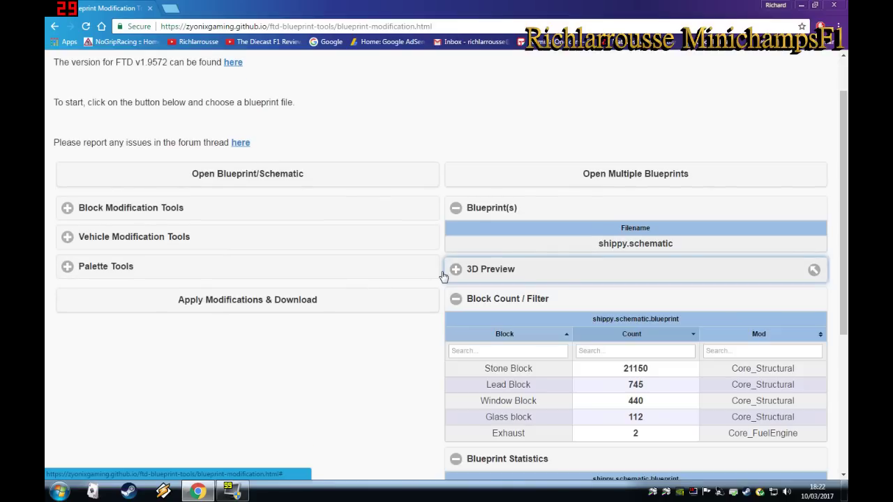
- Enable stone conversion in the block modification tools and set it to convert to Metal
left_click(68, 210)
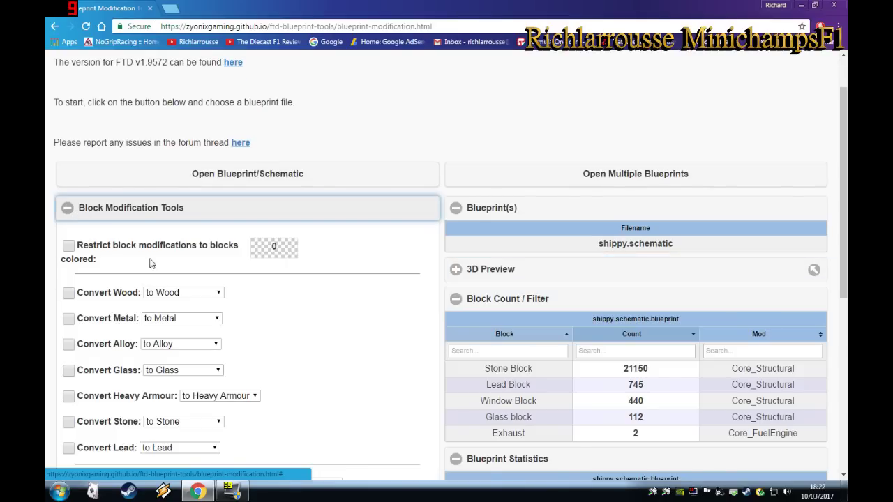
scroll(135, 255, "down", 2)
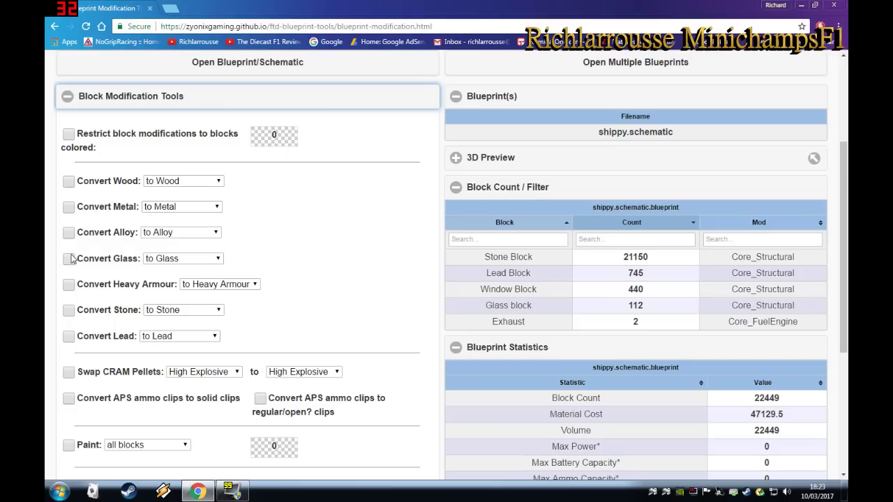
left_click(69, 312)
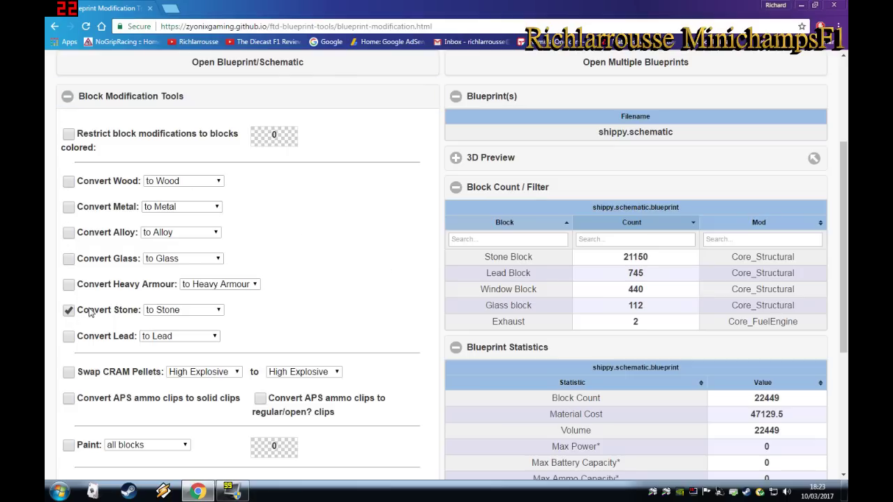
left_click(149, 312)
left_click(168, 343)
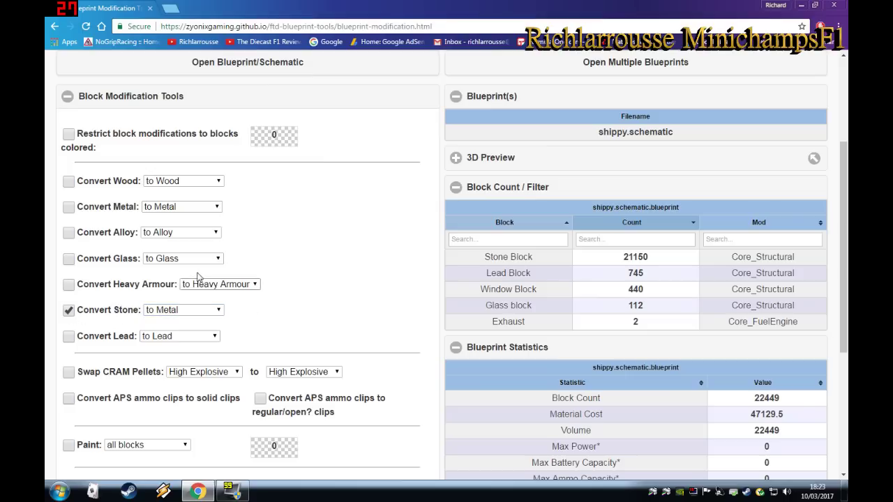
- Enable vehicle rotation in the vehicle modification tools with the Turn Right direction
scroll(46, 240, "down", 3)
scroll(53, 227, "up", 1)
scroll(61, 221, "down", 1)
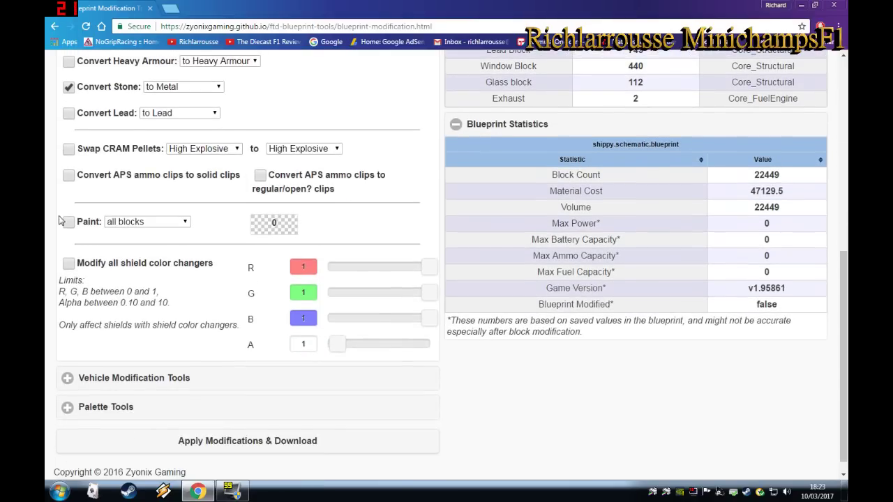
left_click(131, 383)
scroll(49, 335, "down", 3)
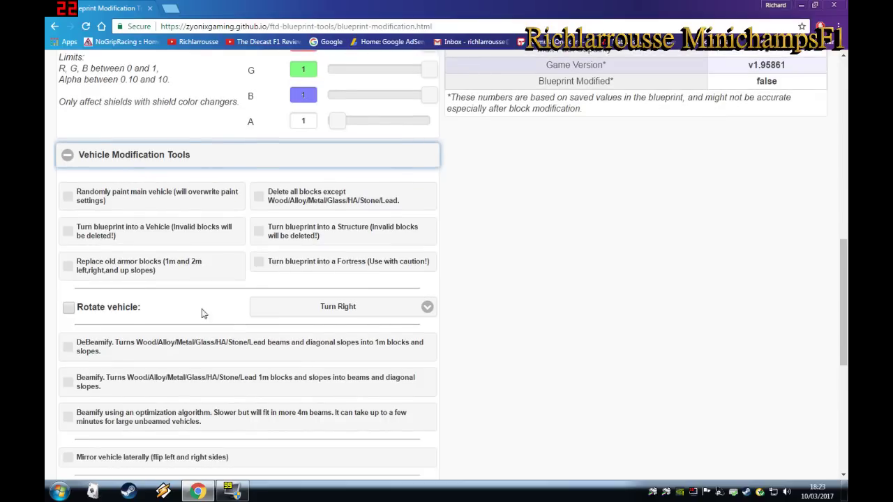
left_click(295, 315)
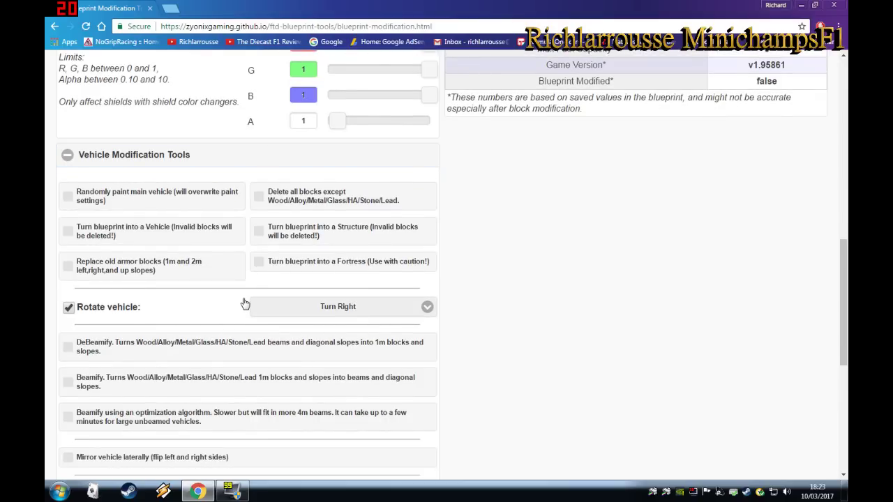
- Apply the modifications and save the blueprint to the desktop as modified_shippy.schematic.blueprint
scroll(45, 230, "up", 10)
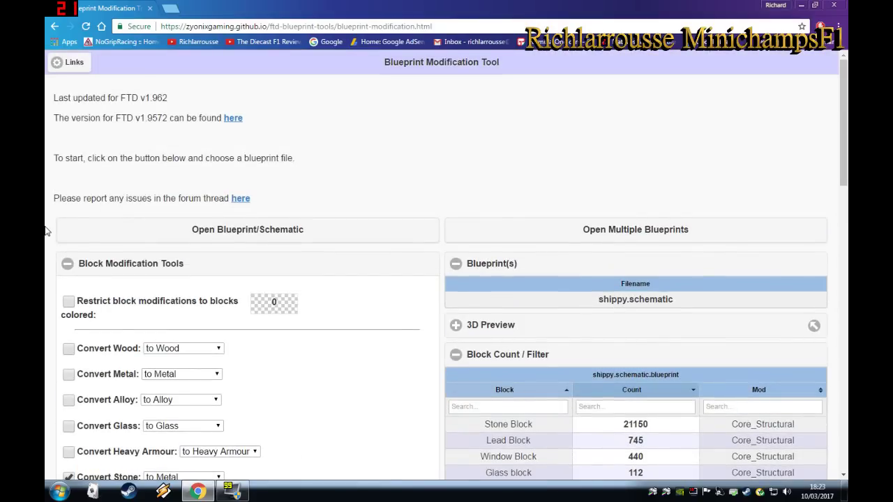
scroll(45, 230, "down", 4)
scroll(104, 228, "up", 2)
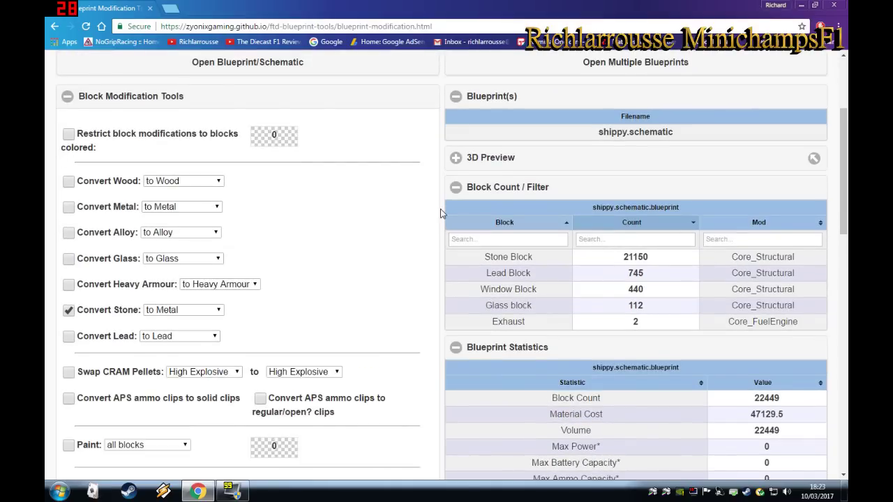
scroll(440, 212, "down", 9)
scroll(299, 342, "down", 3)
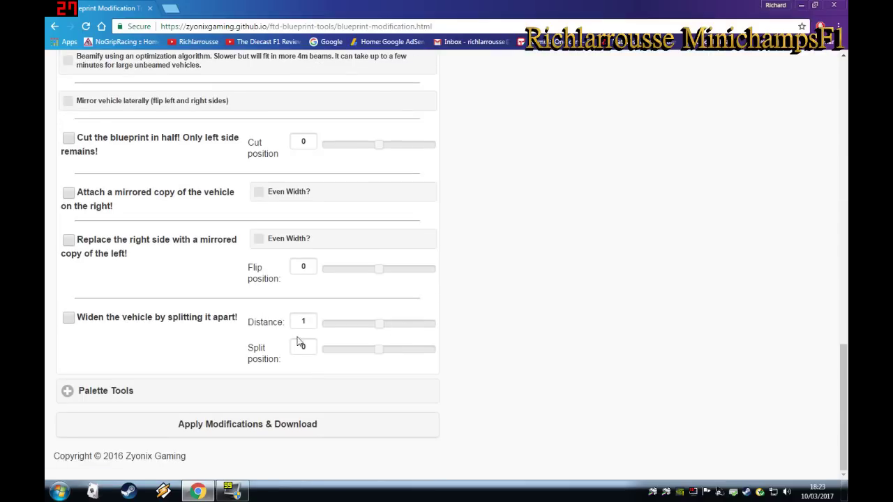
left_click(250, 425)
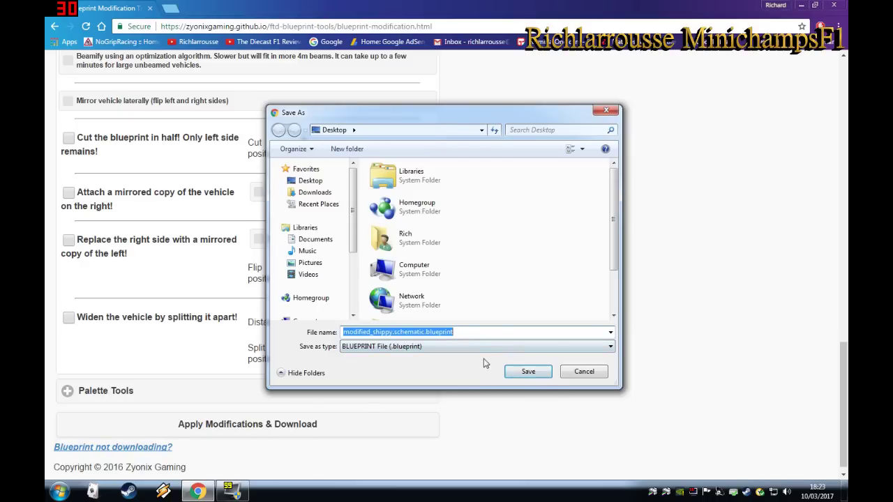
left_click(529, 371)
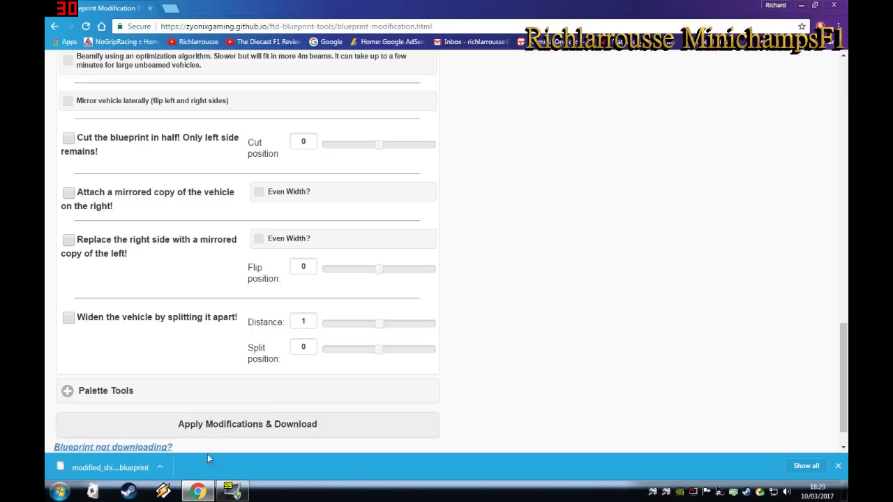
- Open the Constructables folder of the player profile under From The Depths in the Documents library
left_click(207, 494)
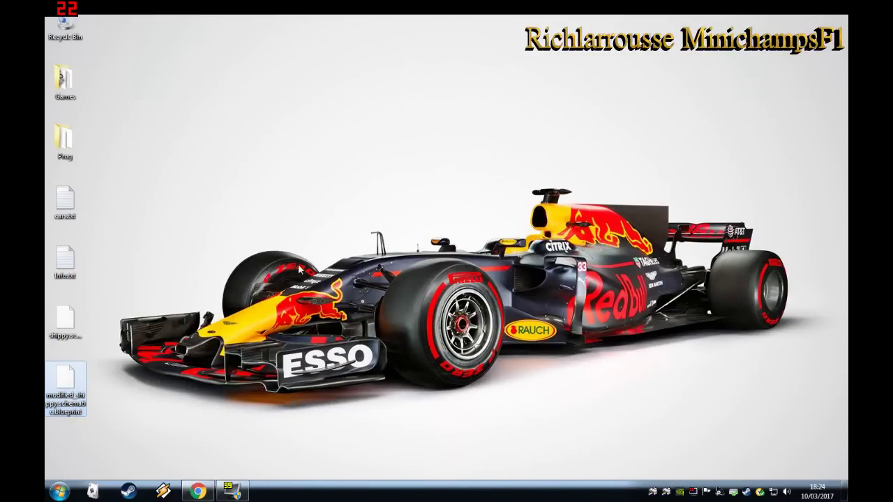
left_click(60, 494)
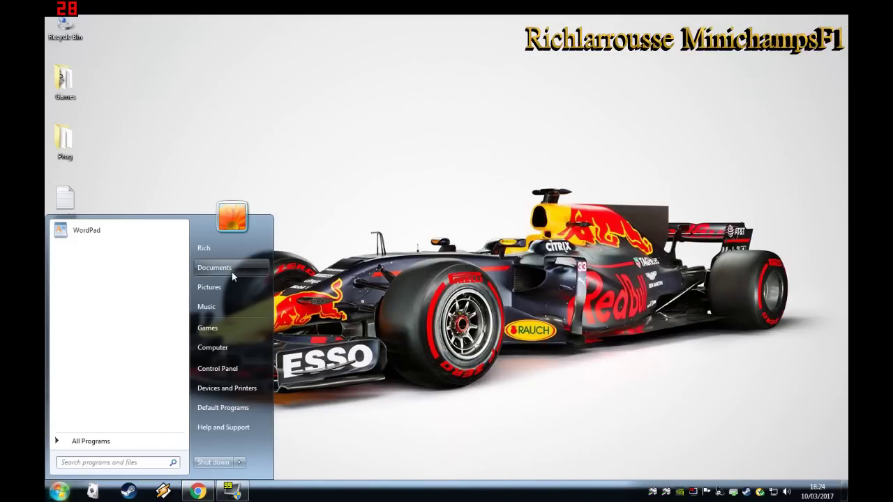
left_click(232, 271)
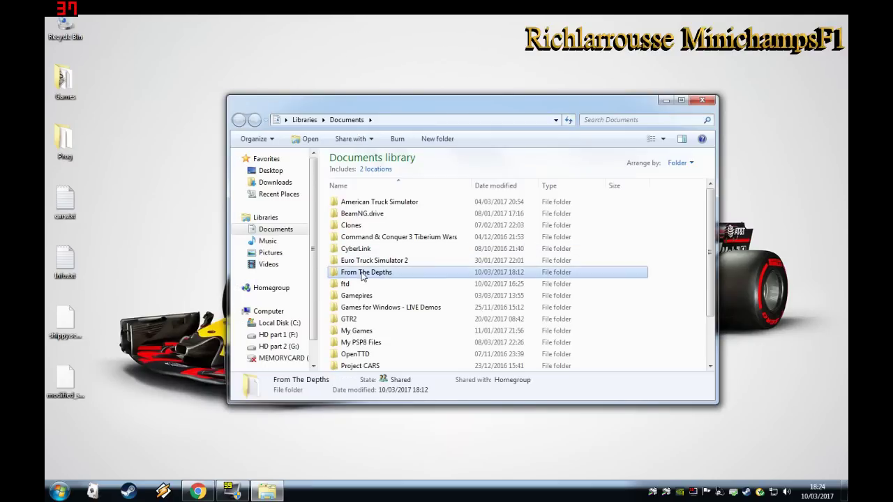
double_click(358, 272)
double_click(351, 227)
double_click(349, 205)
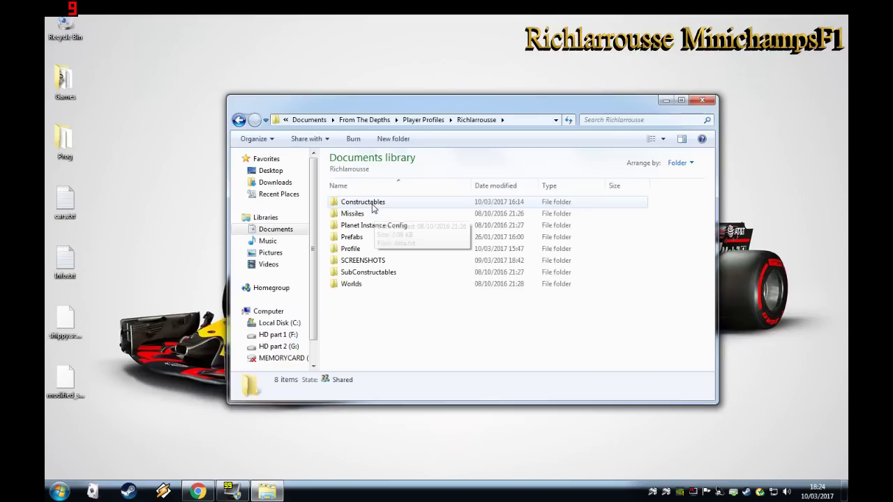
double_click(372, 202)
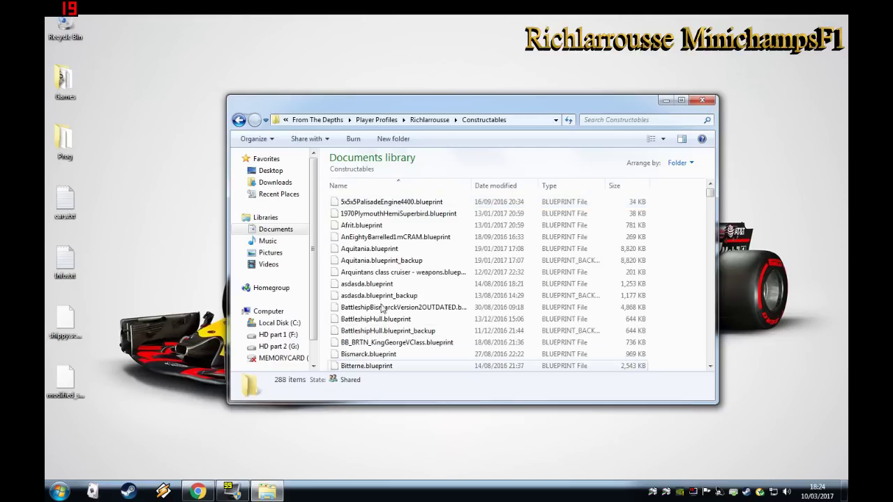
- Copy modified_shippy.schematic.blueprint from the desktop into the Constructables folder, keeping the original
scroll(381, 224, "down", 10)
left_click_drag(80, 388, 399, 278)
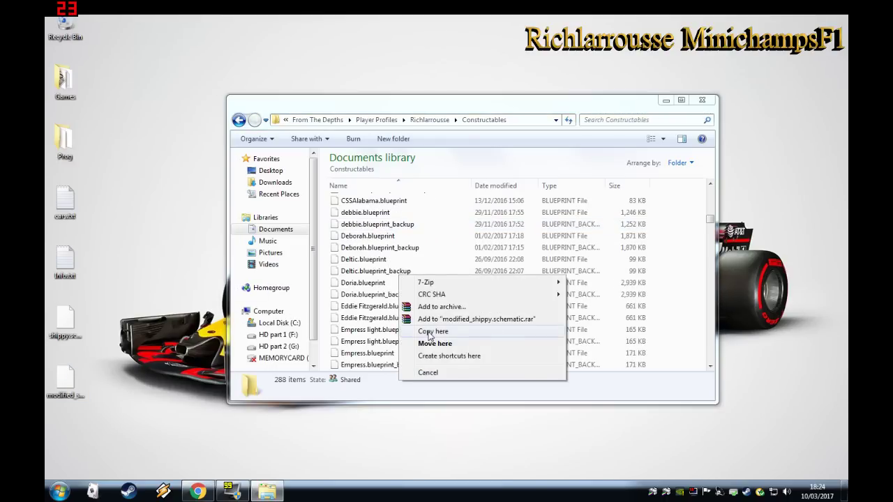
left_click(431, 332)
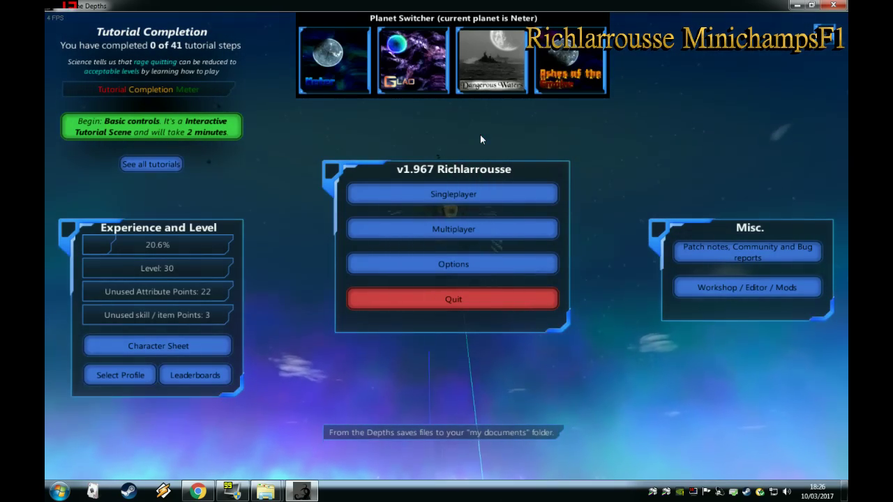
- Switch to From The Depths and start the single-player Vehicle Designer in creative mode
left_click(434, 197)
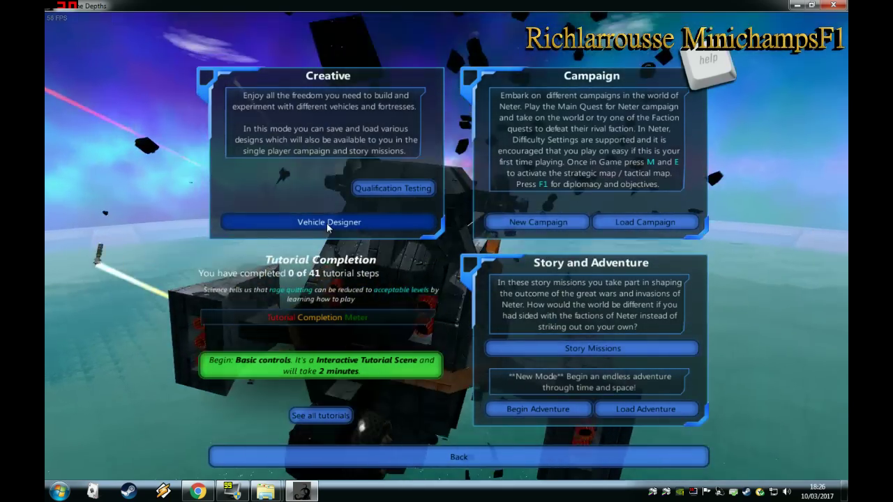
left_click(326, 222)
left_click(550, 314)
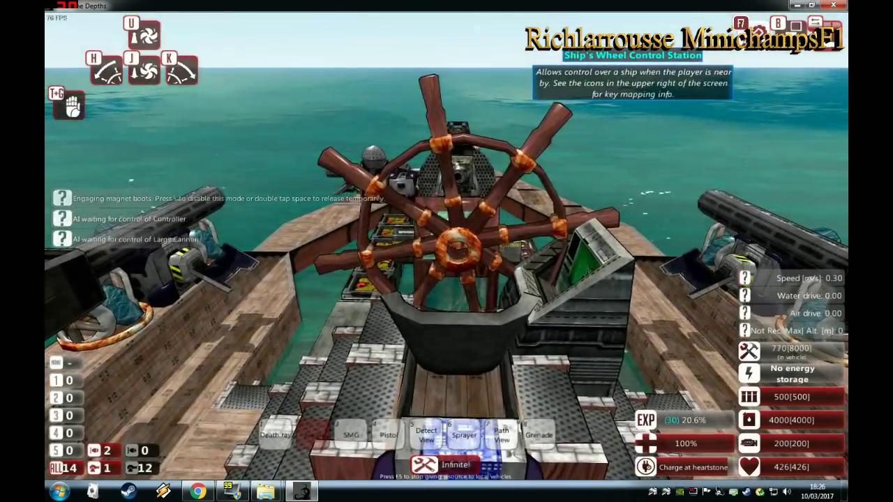
- Destroy all existing vehicles in the designer to clear the sea
key("Escape")
left_click(423, 268)
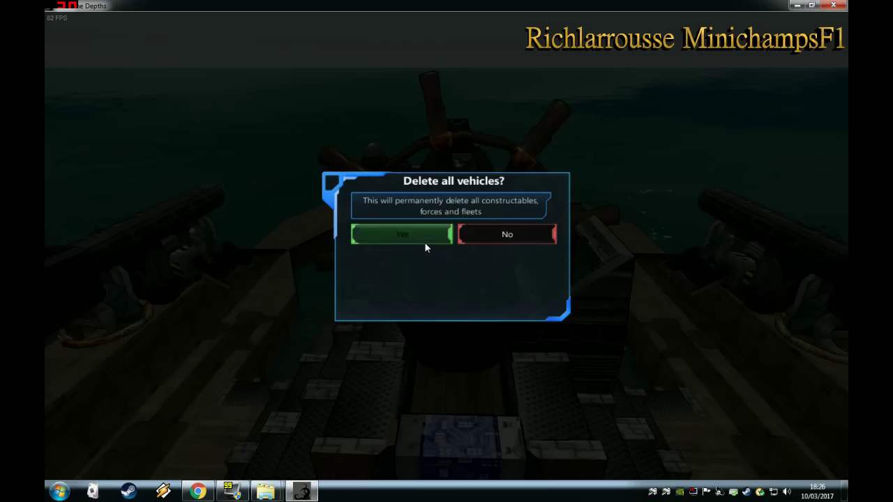
left_click(424, 243)
key("Escape")
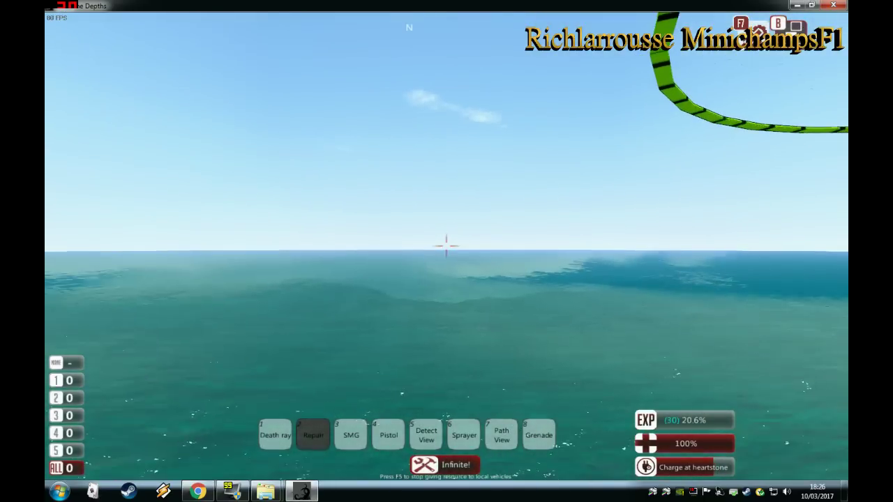
- Load the modified_shippy.schematic design into the designer and return to the game view
key("Escape")
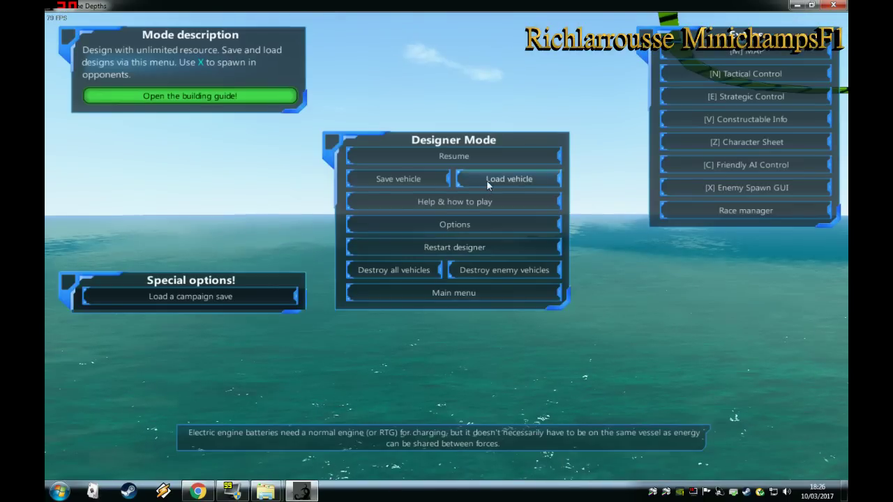
left_click(489, 180)
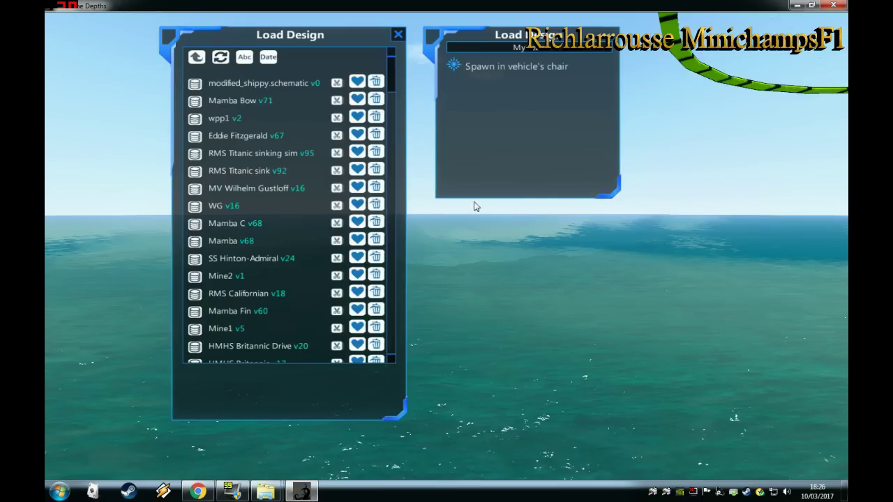
left_click(250, 83)
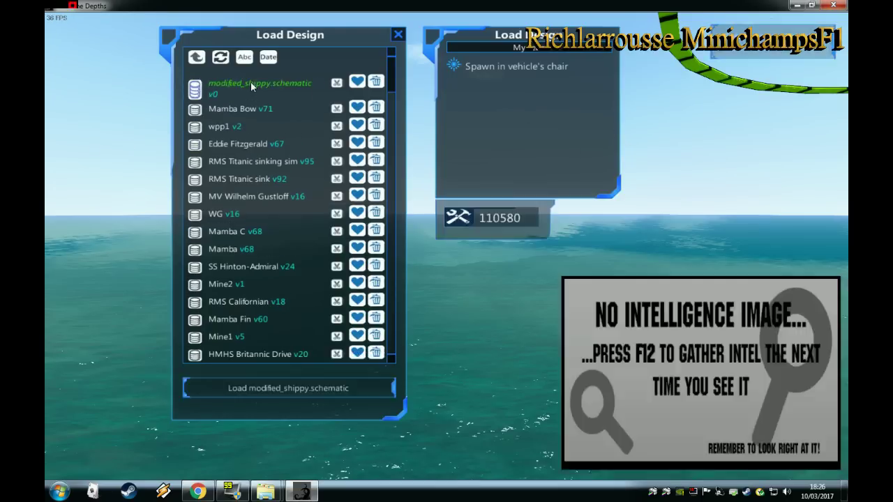
left_click(326, 388)
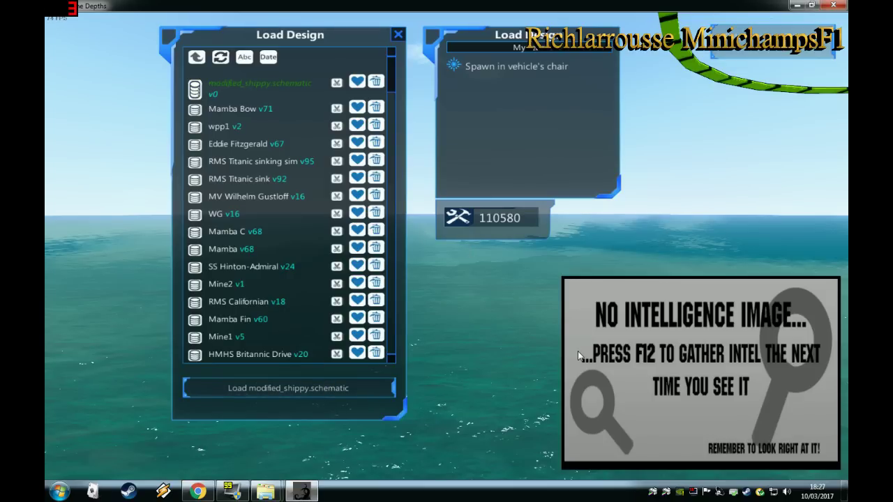
key("Escape")
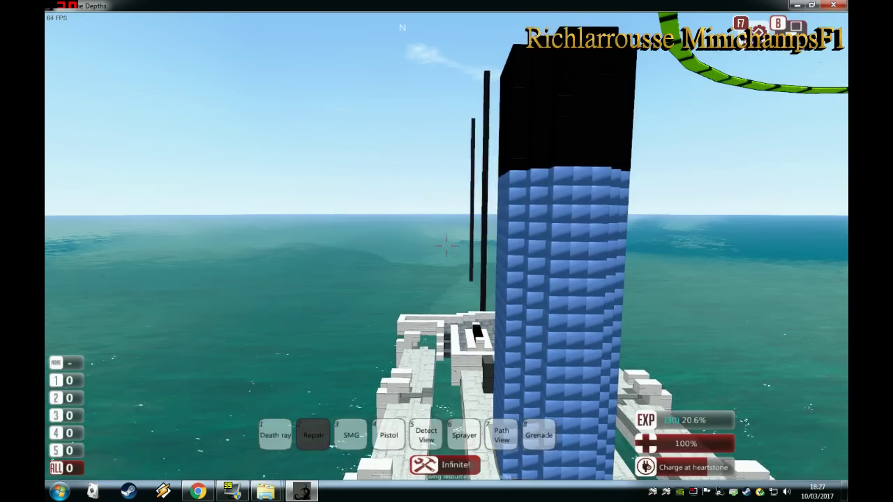
- Fly around the loaded ship and check how it sits in the water, including its submerged deck
key("s")
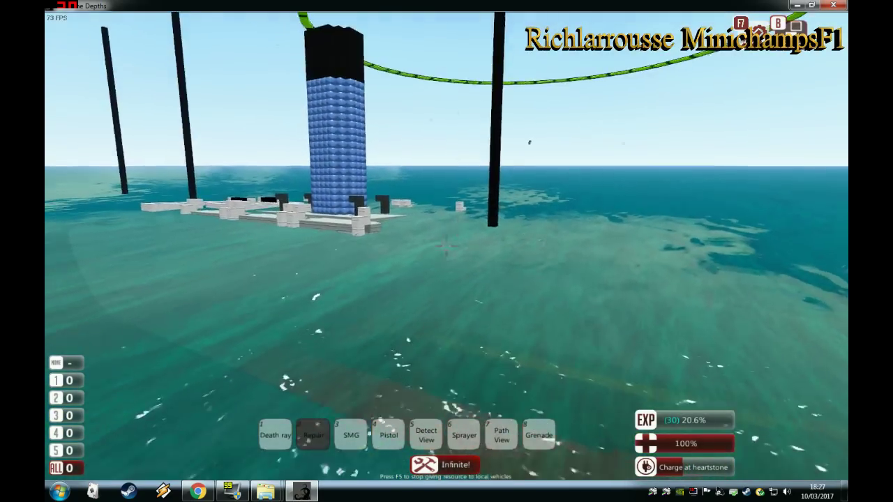
key("w")
key("s")
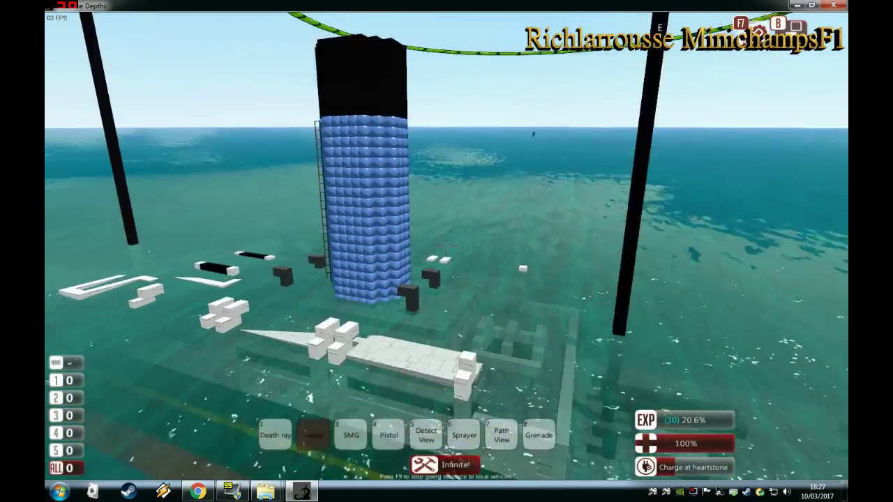
key("d")
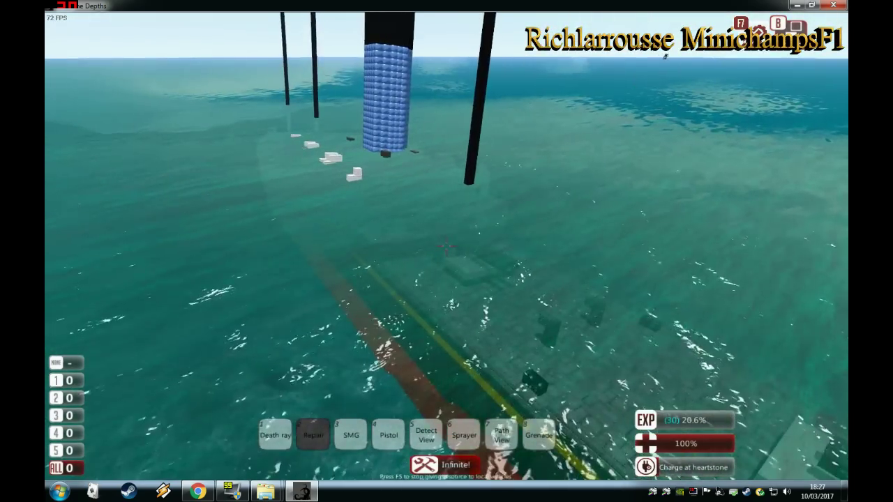
key("w")
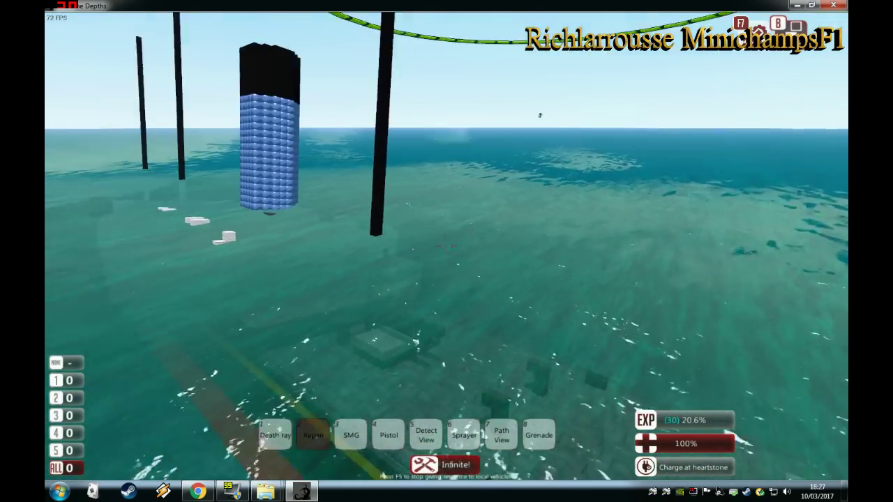
key("w")
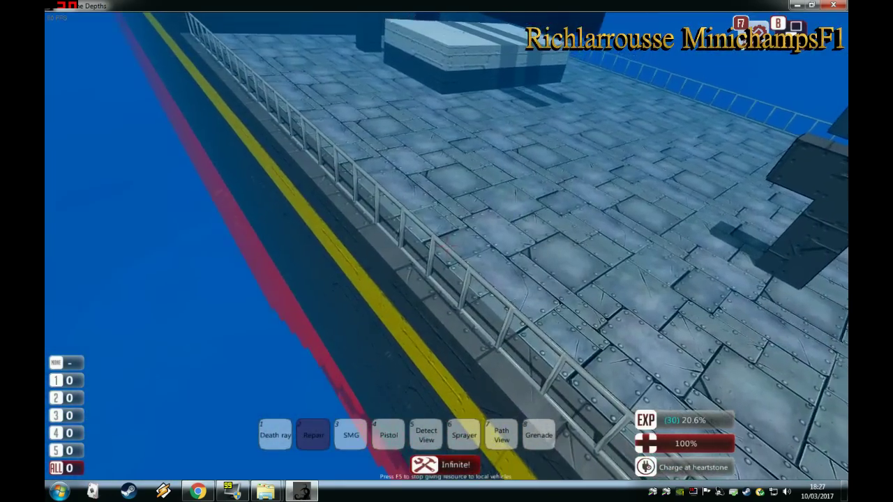
- Enter build mode on the sunken ship, freeze it, and raise it above the water
key("q")
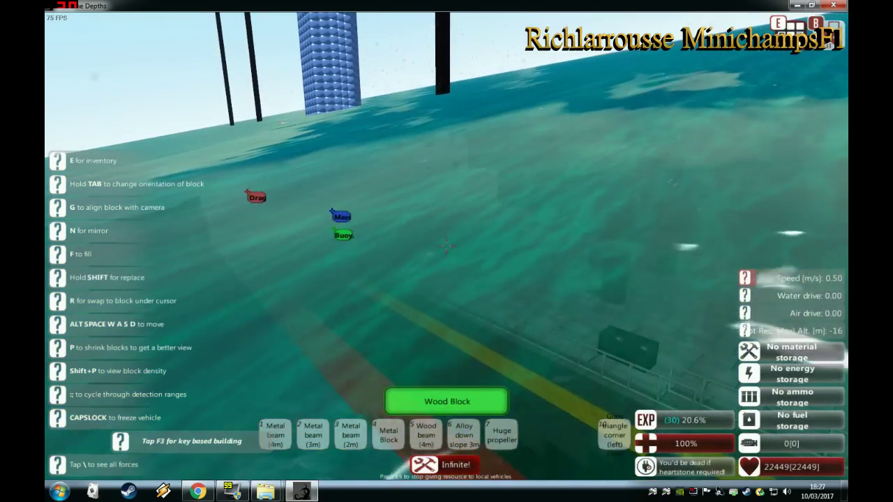
key("Caps_Lock")
key("space")
key("w")
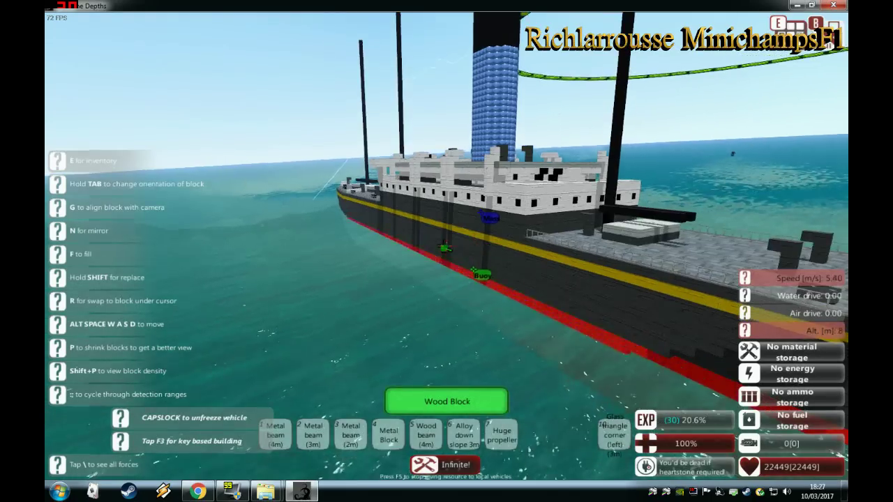
key("w")
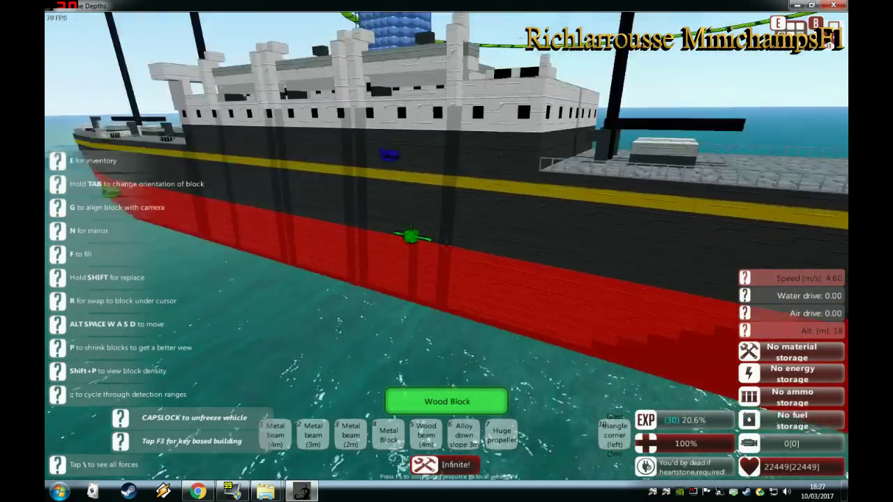
- Place an Air Pump from the Water blocks on the floor inside the ship's hull
key("w")
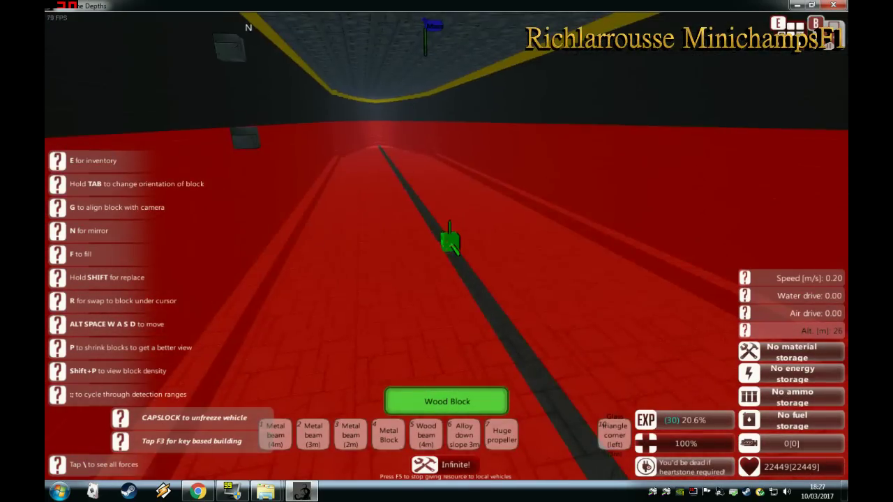
key("d")
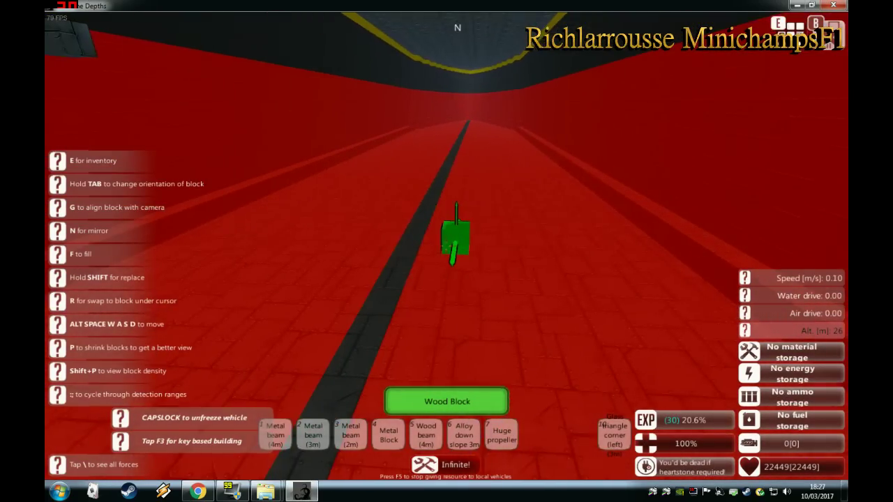
key("e")
left_click(106, 47)
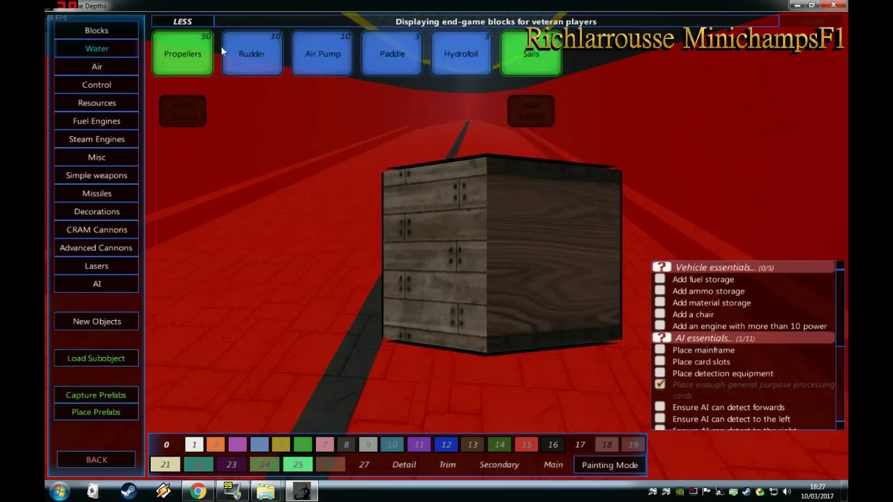
left_click(180, 106)
key("a")
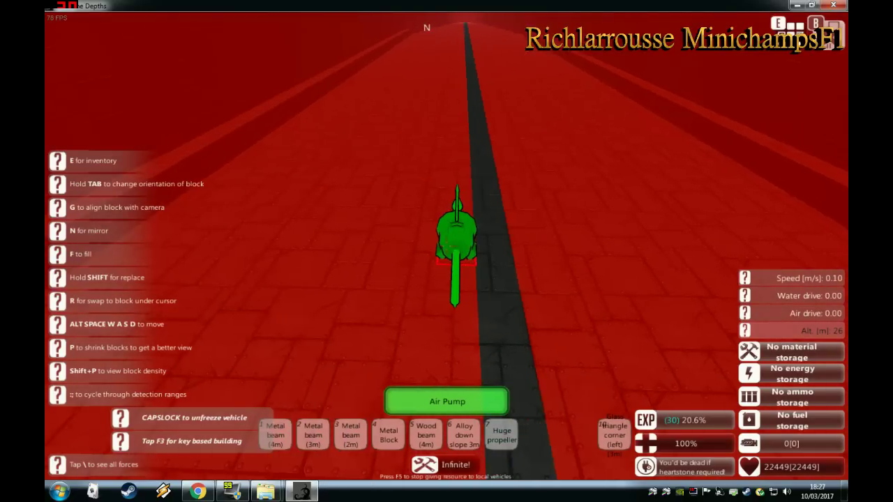
left_click(447, 246)
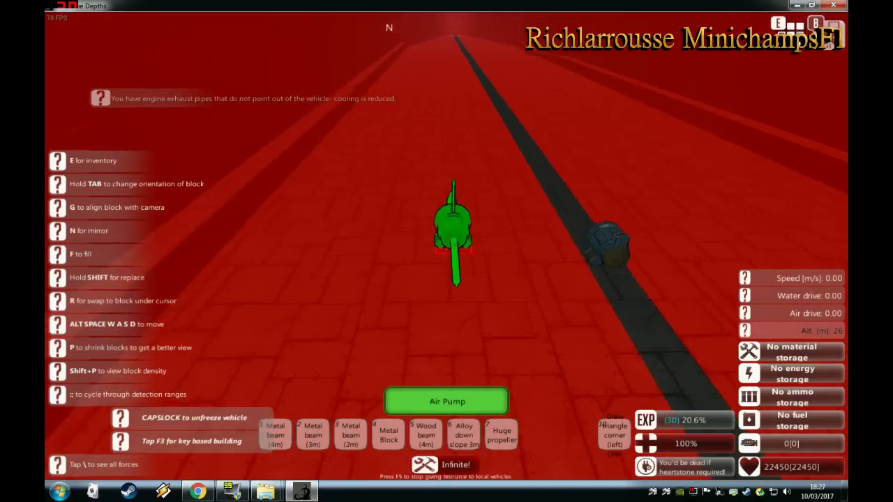
- Unfreeze the ship to let it settle on the water
key("Caps_Lock")
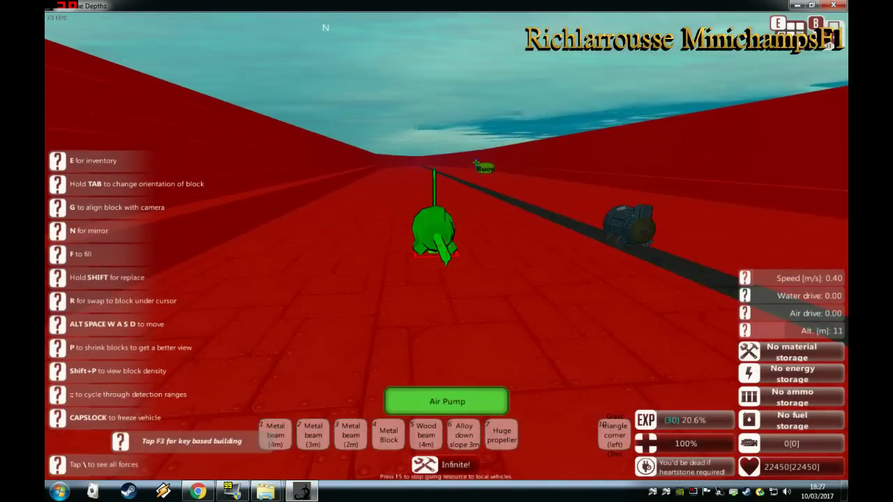
key("4")
right_click(446, 245)
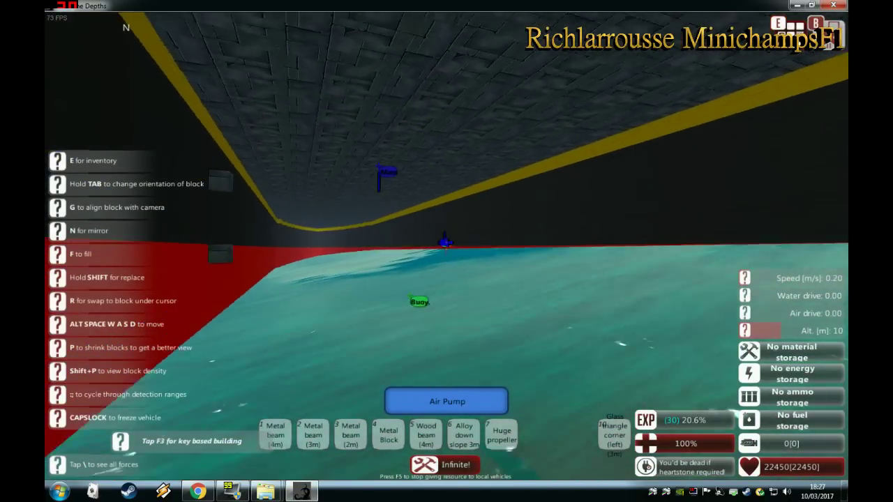
- Inspect the floating ship from outside, along its hull and across its deck
key("s")
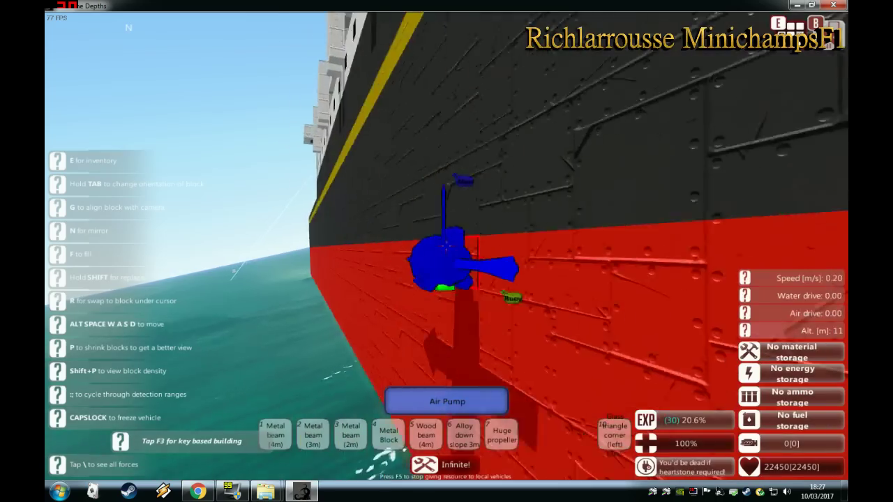
key("s")
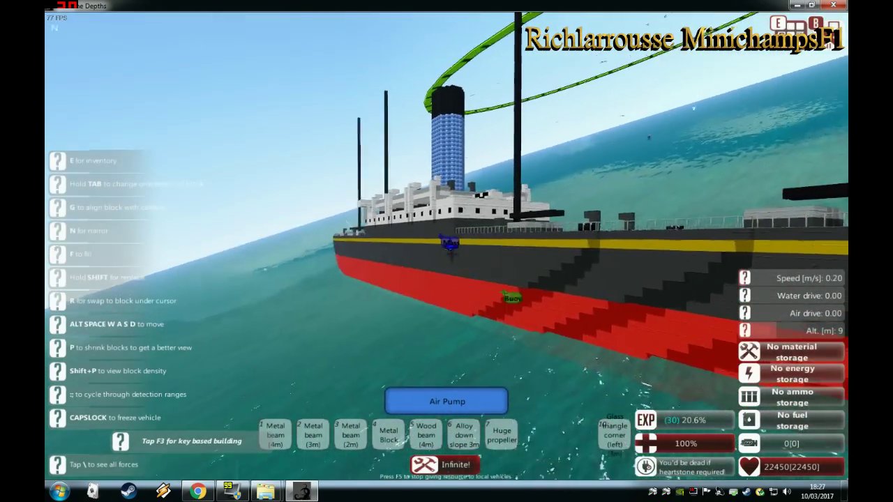
key("space")
key("d")
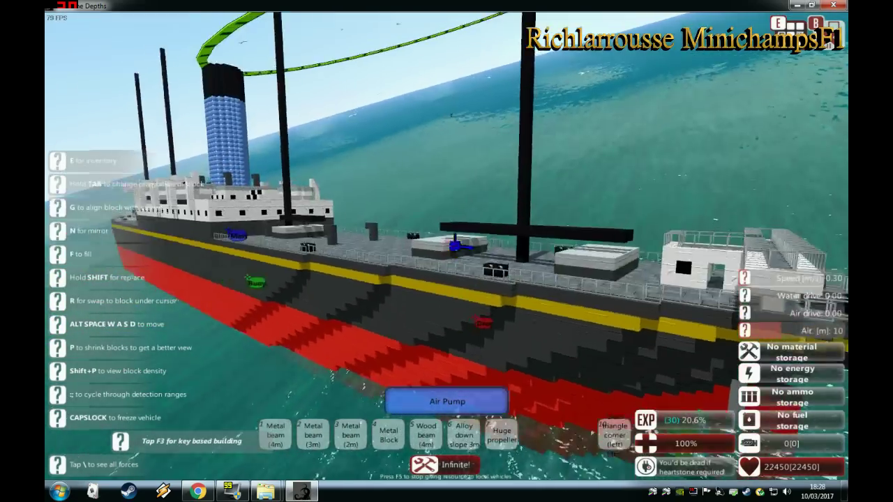
key("d")
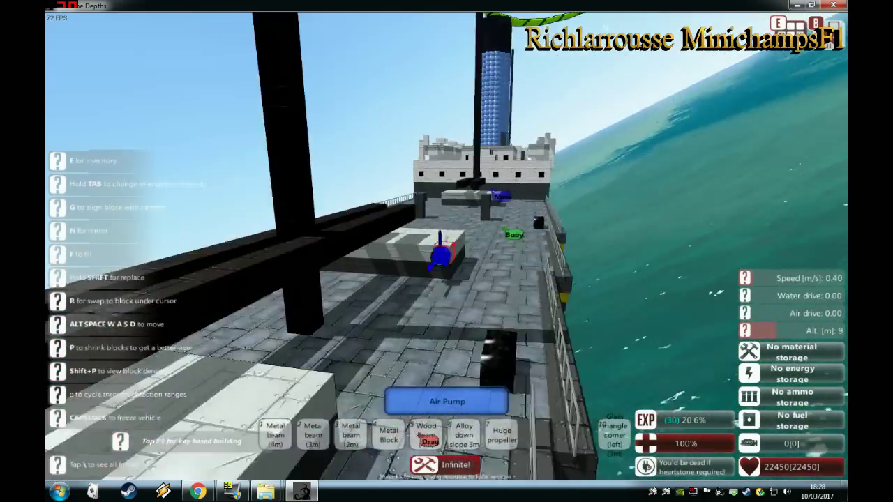
- Save the floating ship as modified_shippyschematic, and delete all vehicles from the designer
key("s")
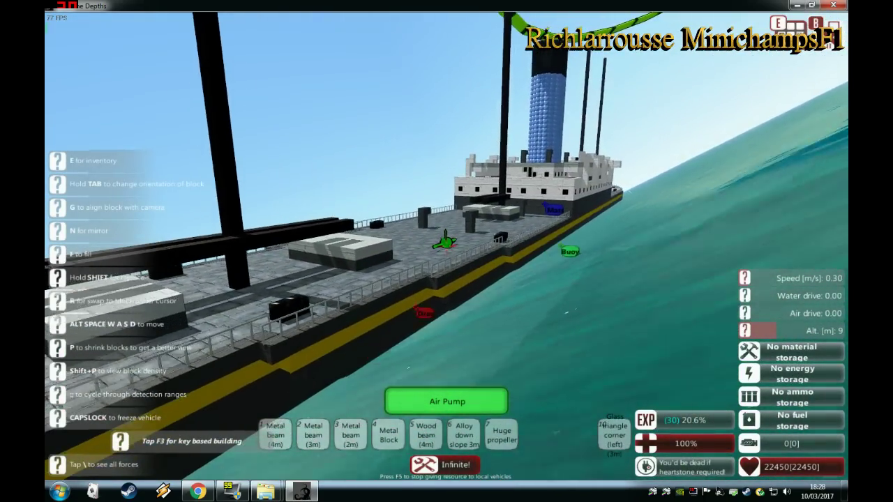
key("Escape")
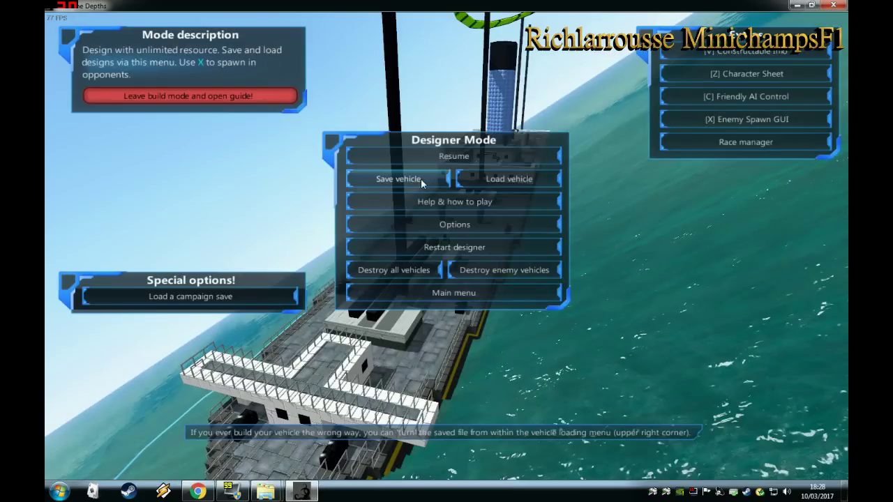
left_click(401, 179)
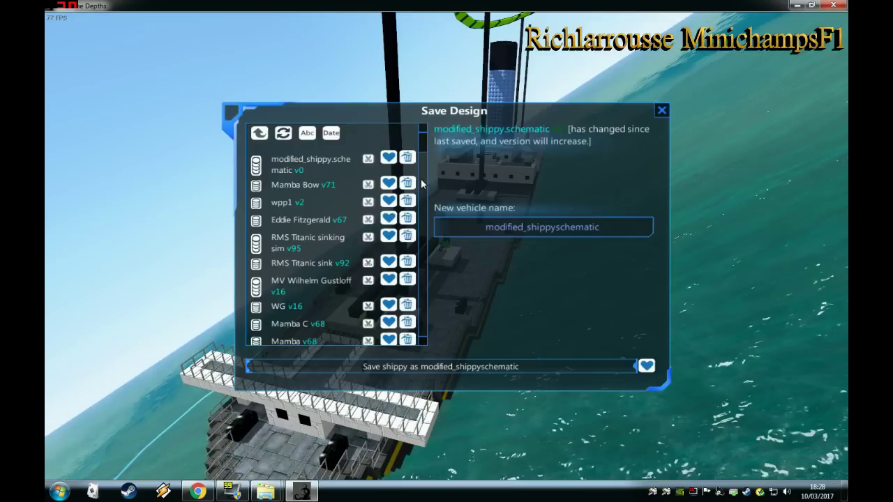
left_click(422, 369)
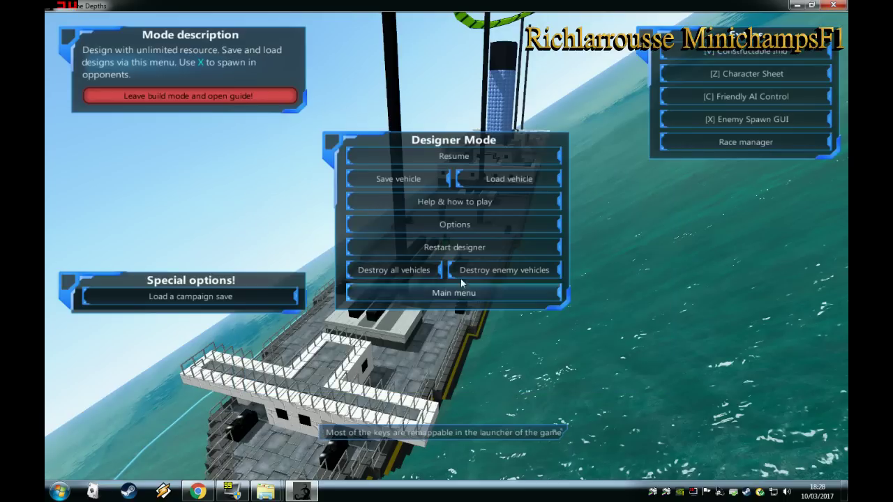
left_click(414, 271)
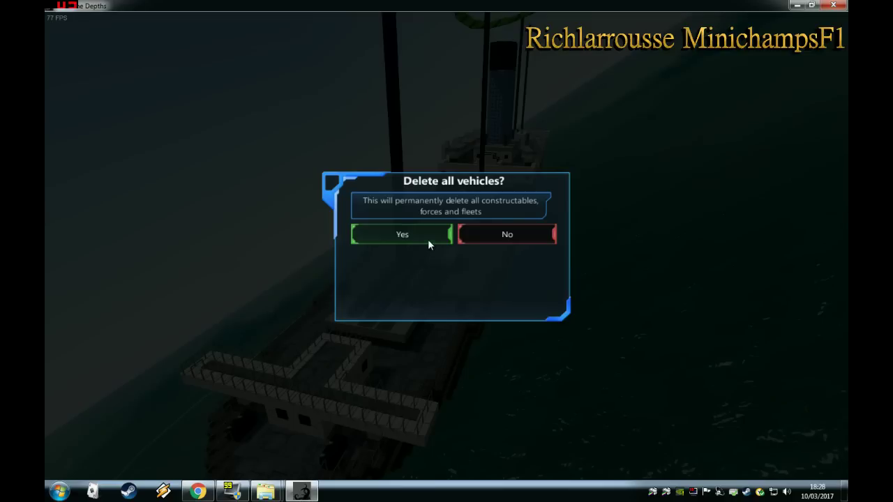
left_click(427, 239)
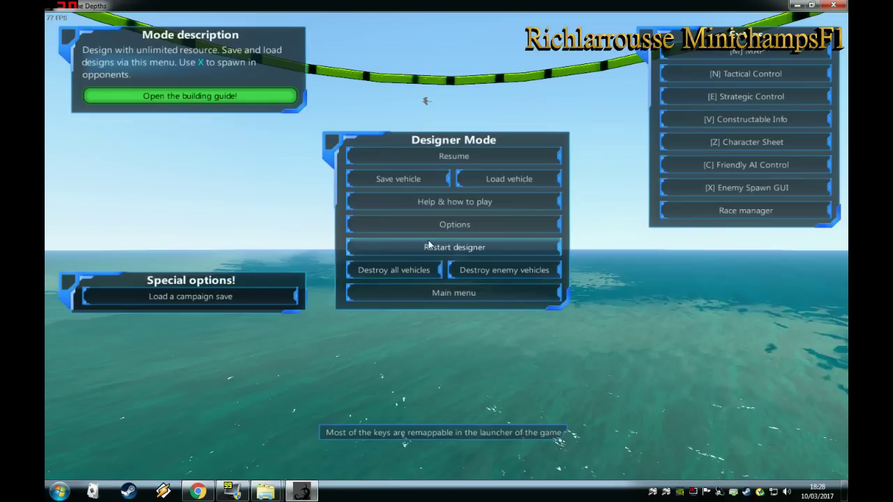
- Switch to the browser and reload the Blueprint Modification Tool page
left_click(198, 493)
scroll(314, 244, "up", 15)
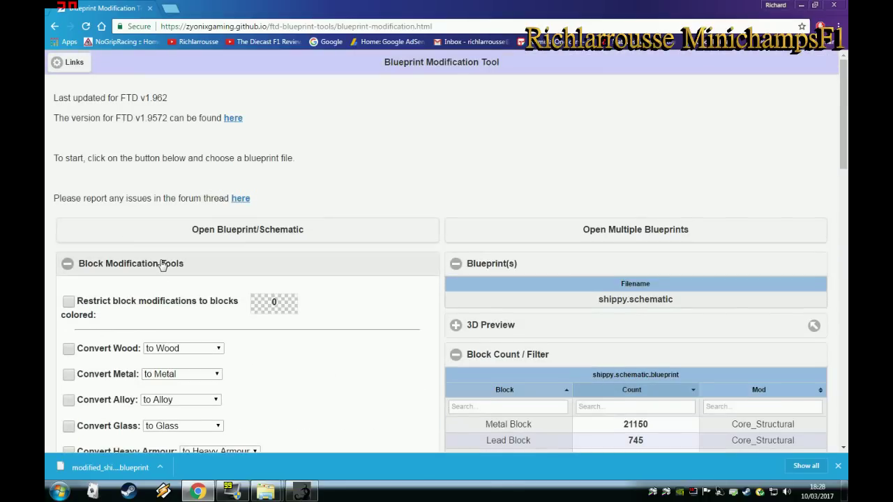
left_click(86, 26)
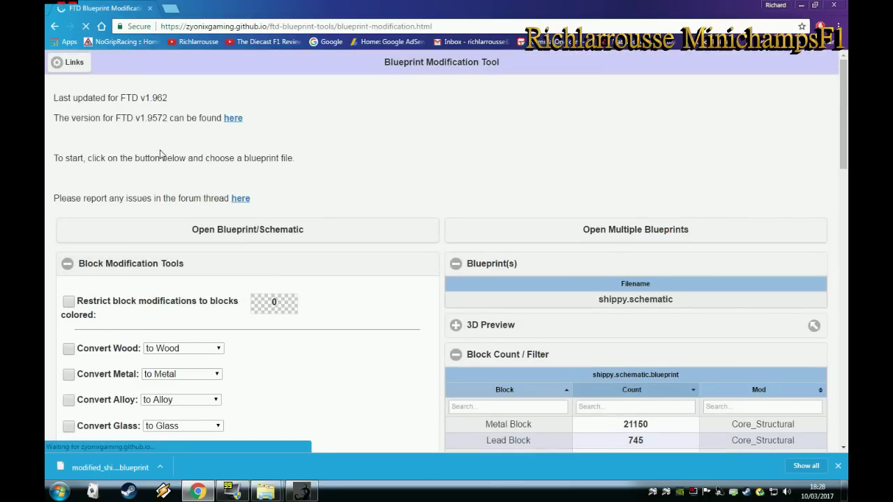
- Open modified_shippy.schematic.blueprint from the Constructables folder of the From The Depths player profile in the Documents library
left_click(243, 234)
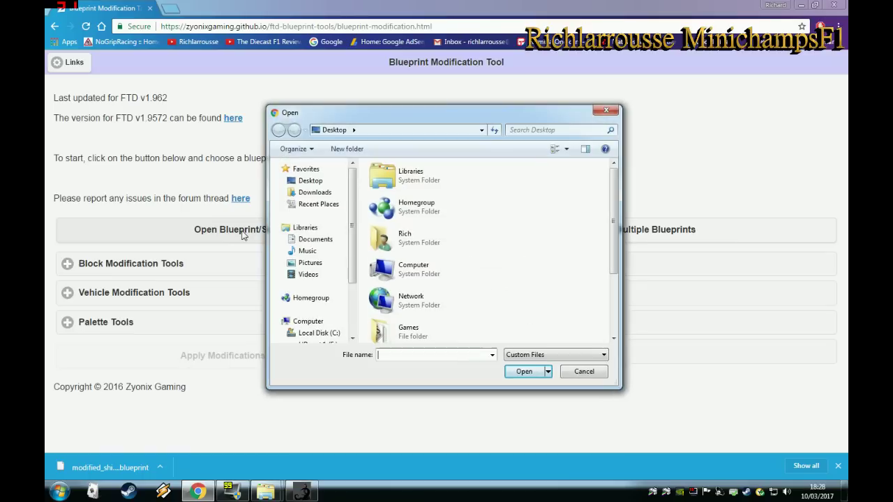
left_click(315, 239)
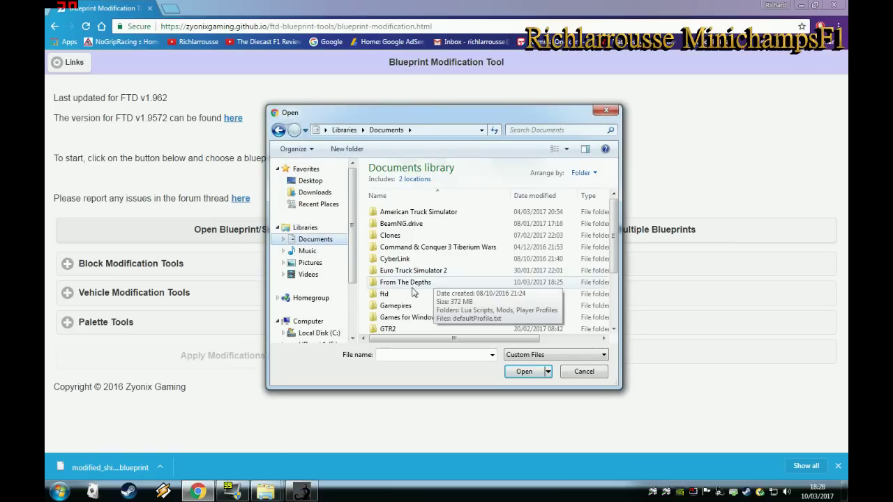
double_click(430, 282)
double_click(399, 235)
double_click(394, 213)
double_click(394, 213)
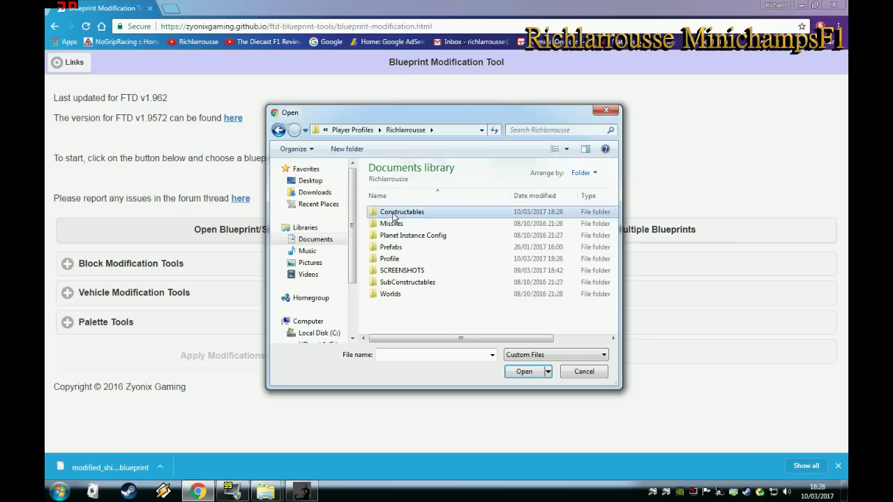
scroll(393, 216, "down", 5)
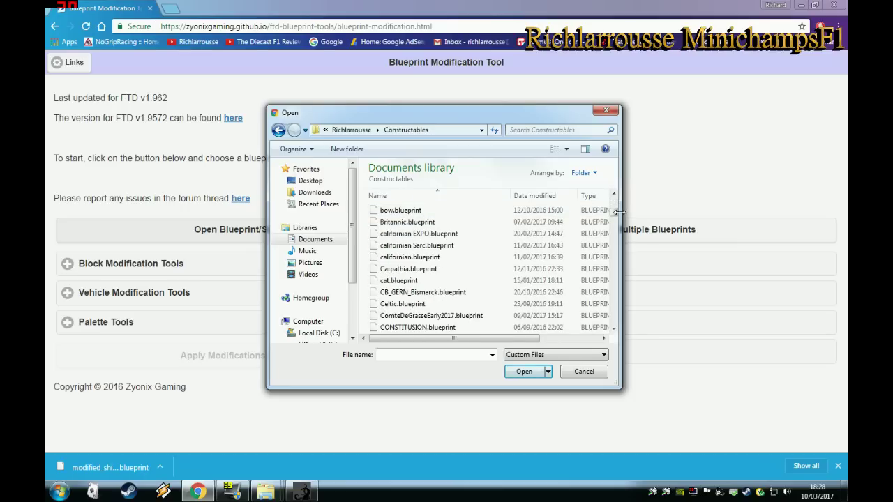
left_click_drag(617, 217, 613, 265)
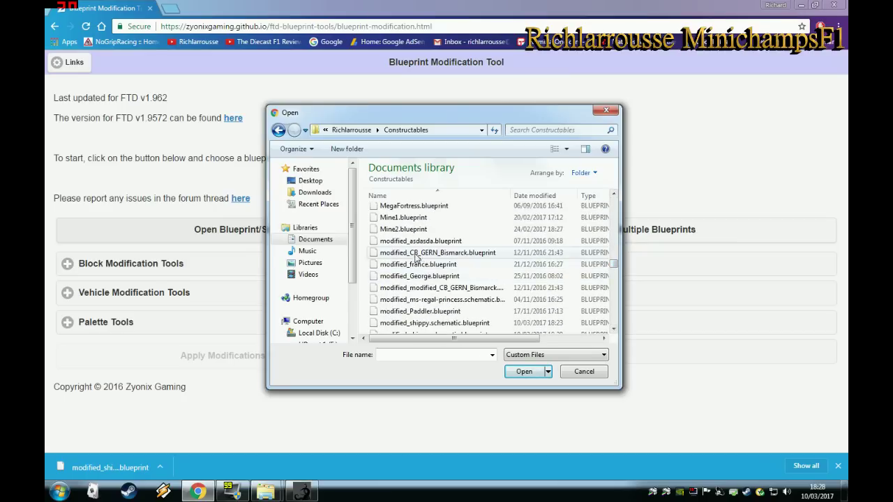
left_click(423, 323)
scroll(423, 321, "down", 1)
double_click(426, 293)
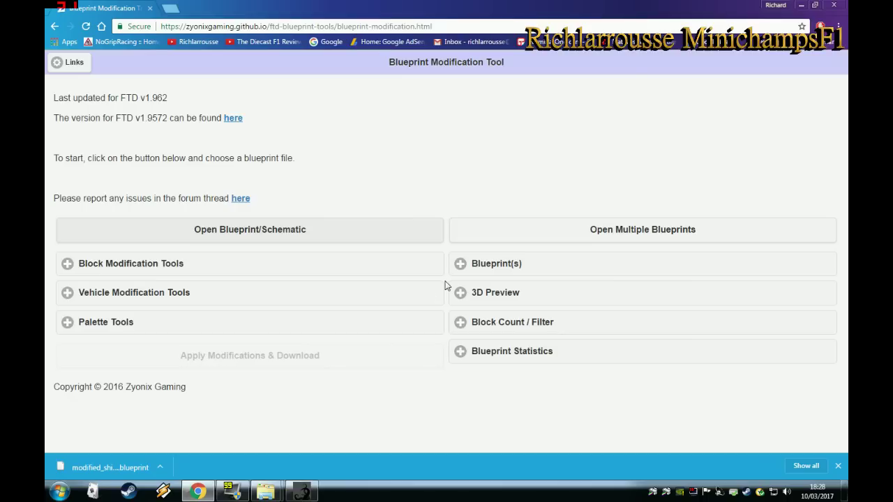
- Examine the loaded ship in the 3D Preview, rotating it, and collapse the preview
scroll(405, 275, "down", 1)
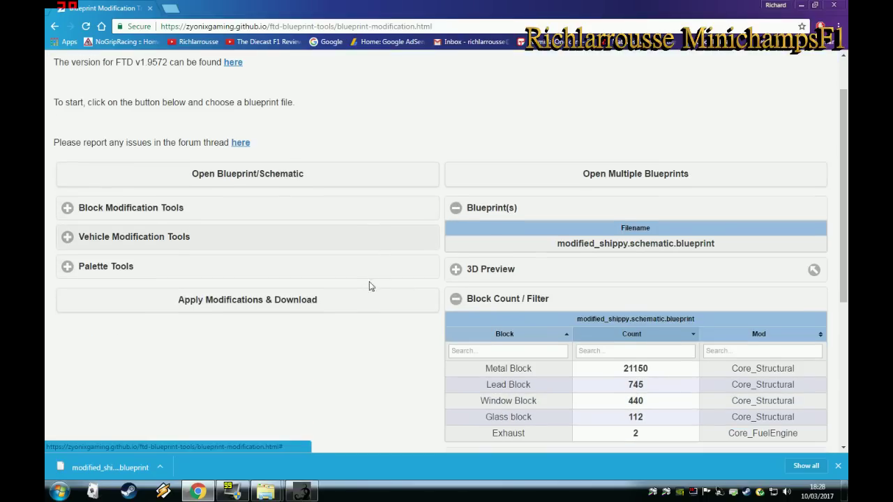
left_click(458, 271)
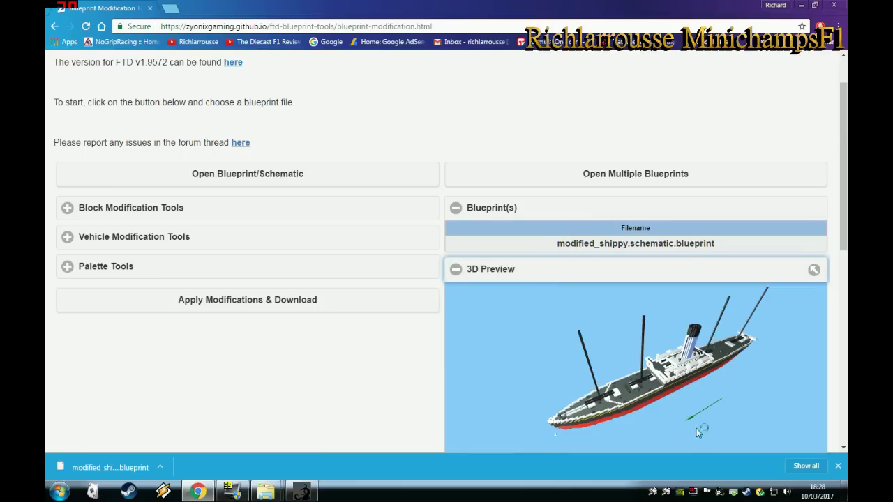
left_click(838, 466)
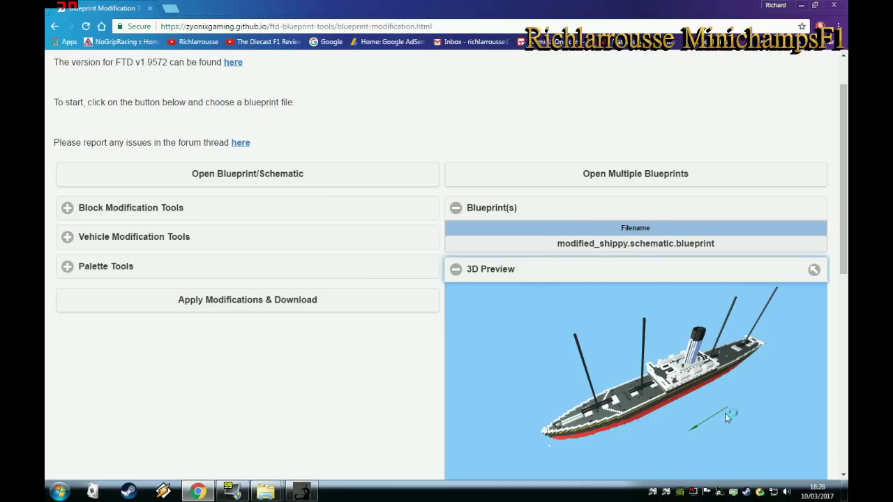
left_click_drag(724, 415, 673, 388)
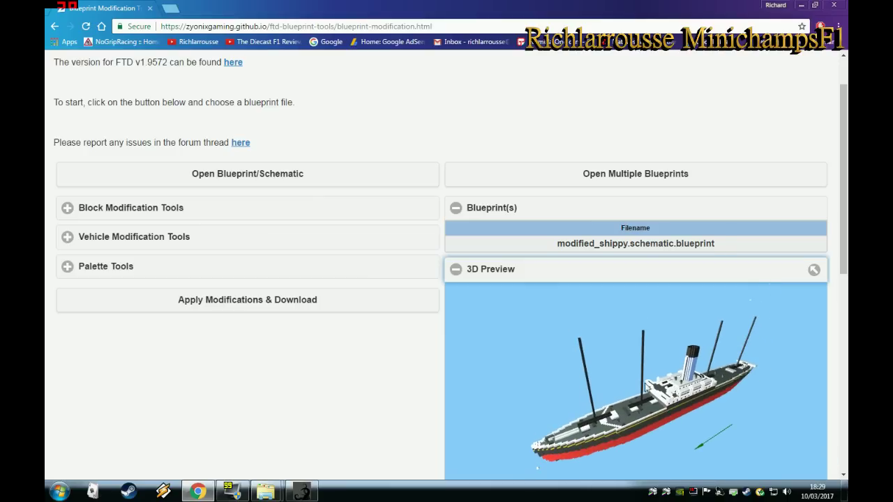
left_click(455, 272)
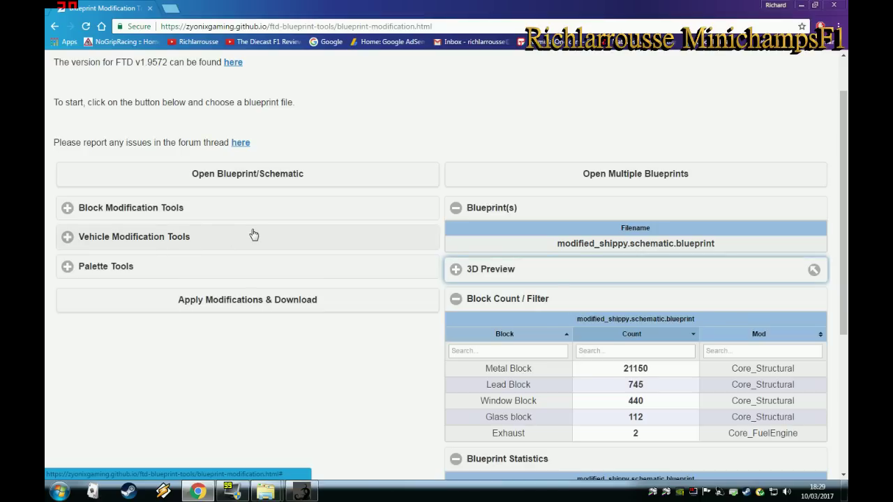
- Restrict block modifications to blocks with colour 1 in the Block Modification Tools
left_click(70, 210)
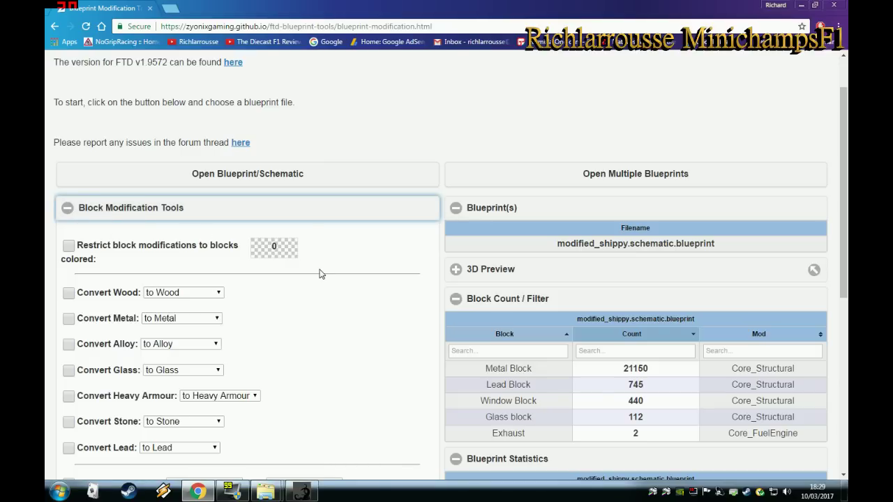
scroll(320, 273, "down", 2)
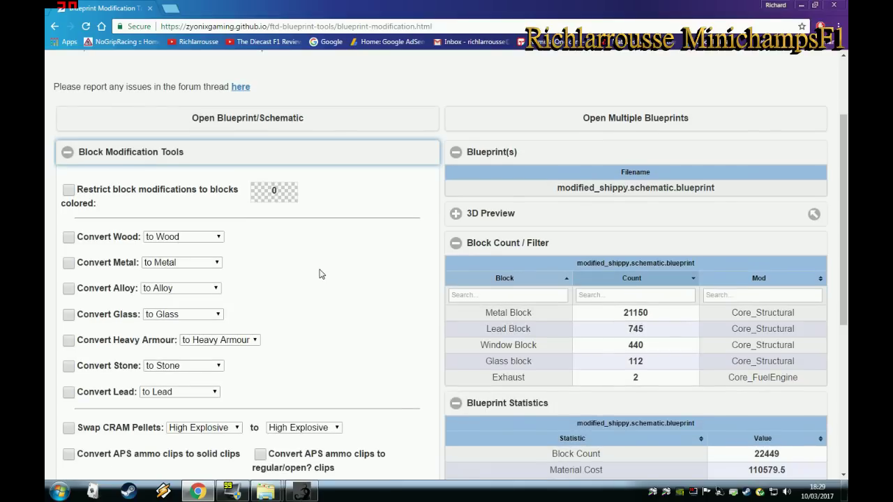
scroll(276, 273, "up", 2)
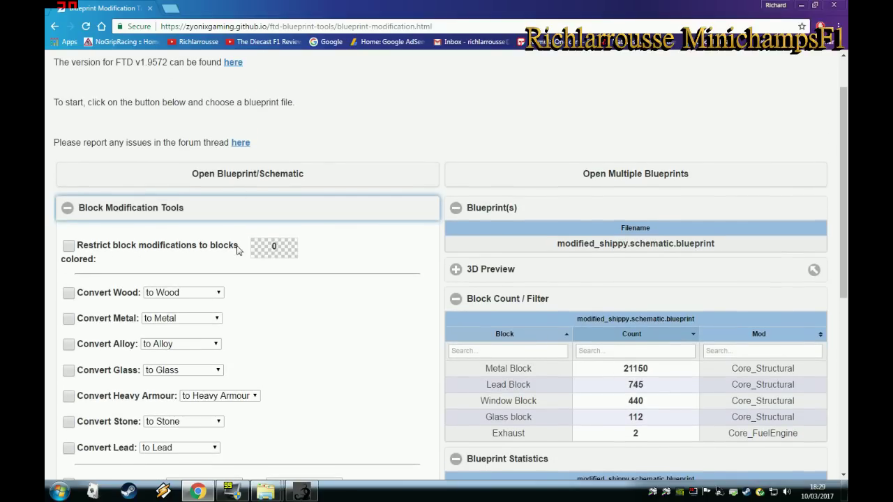
left_click(68, 247)
left_click(274, 249)
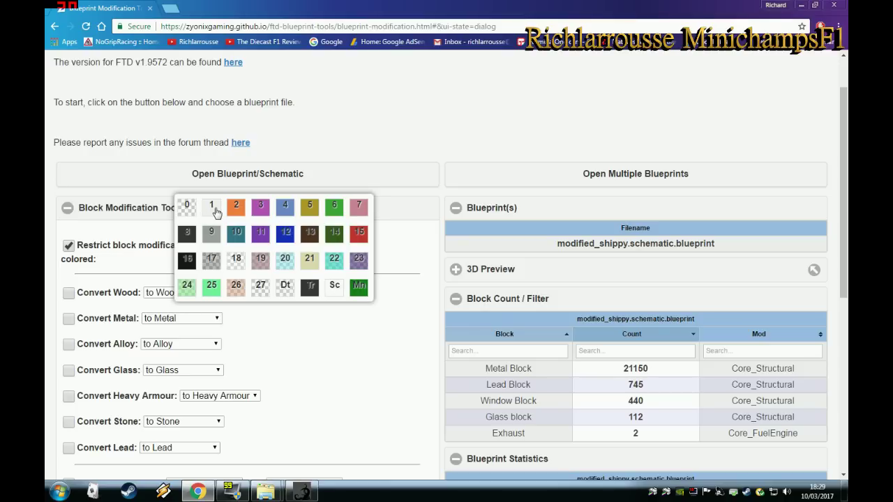
left_click(212, 207)
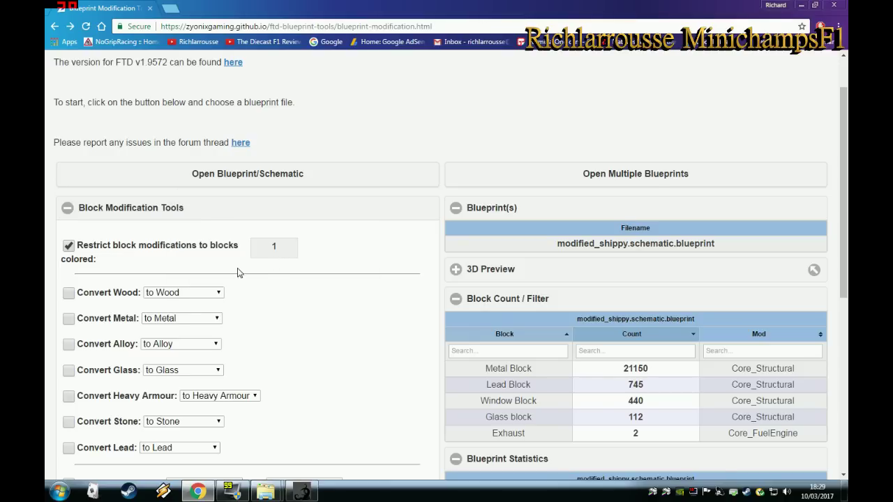
- Enable metal conversion and set it to convert to Alloy
scroll(238, 272, "down", 2)
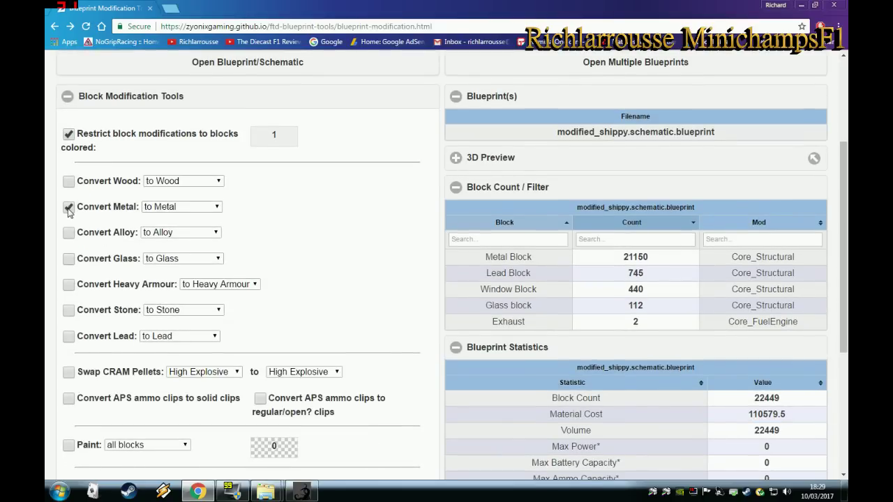
left_click(164, 209)
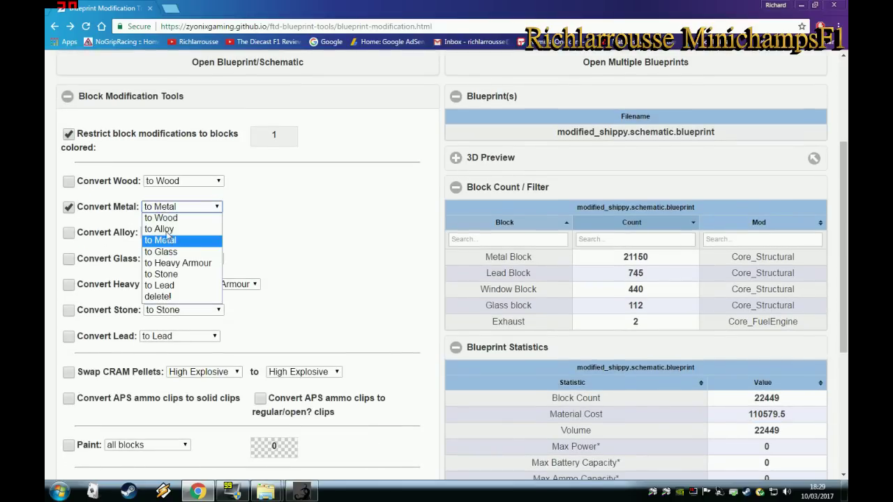
left_click(160, 228)
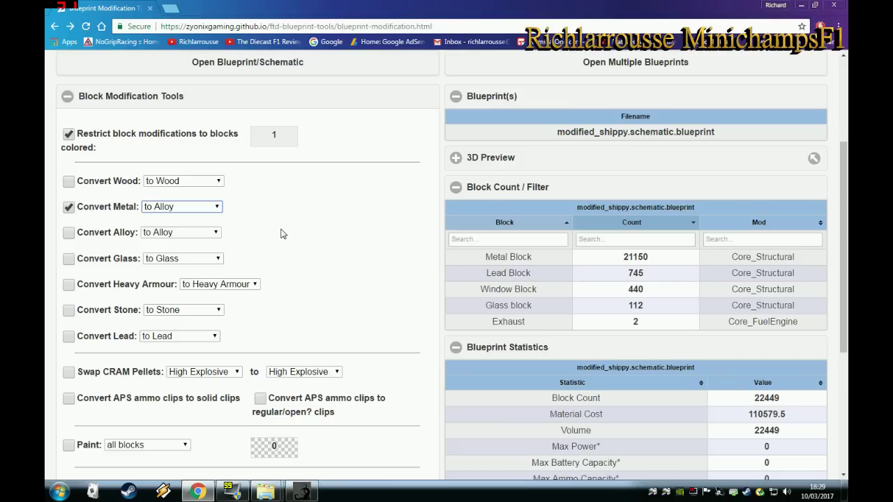
scroll(161, 216, "up", 1)
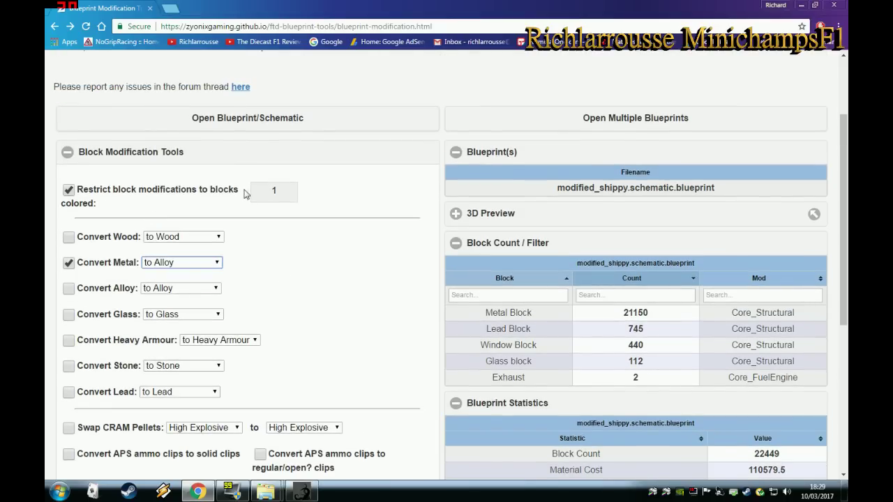
- Apply the modifications and download the modified blueprint to the desktop
scroll(56, 208, "down", 5)
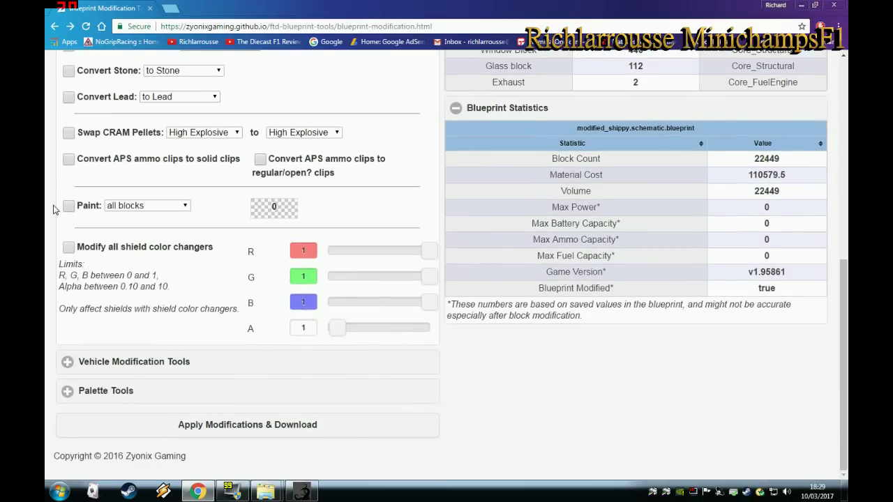
scroll(53, 210, "up", 3)
scroll(53, 210, "up", 2)
scroll(300, 195, "down", 5)
left_click(260, 426)
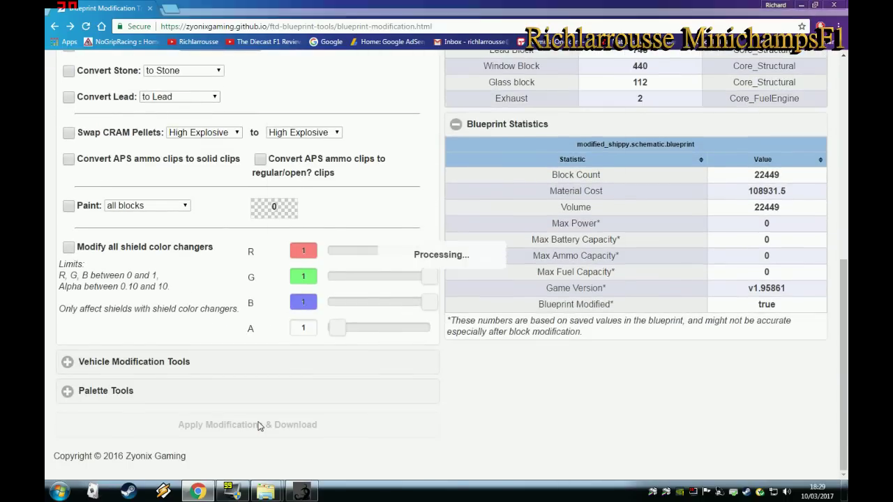
left_click(528, 372)
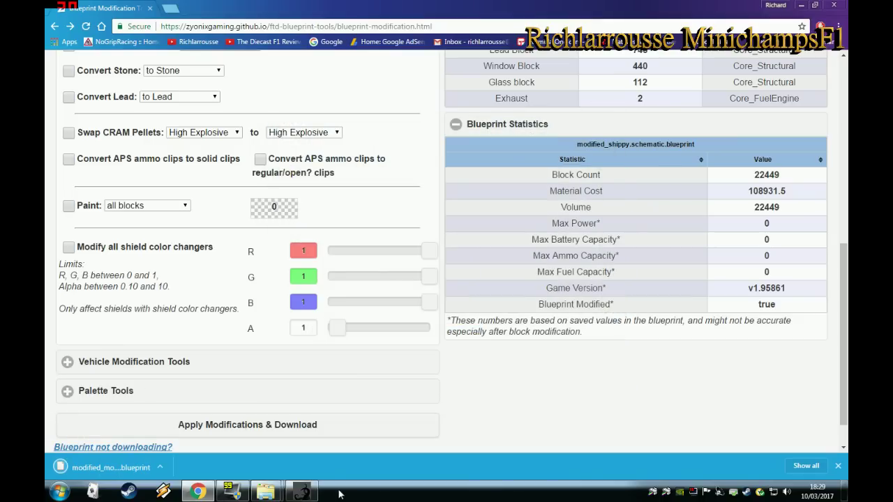
- Copy the modified_modified_shippy.schematic blueprint from the desktop into the From The Depths Constructables folder
left_click(302, 492)
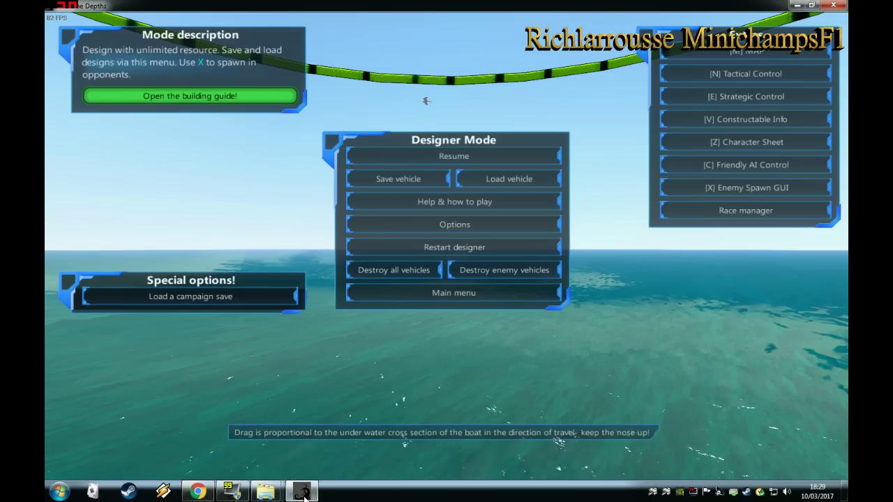
left_click(301, 492)
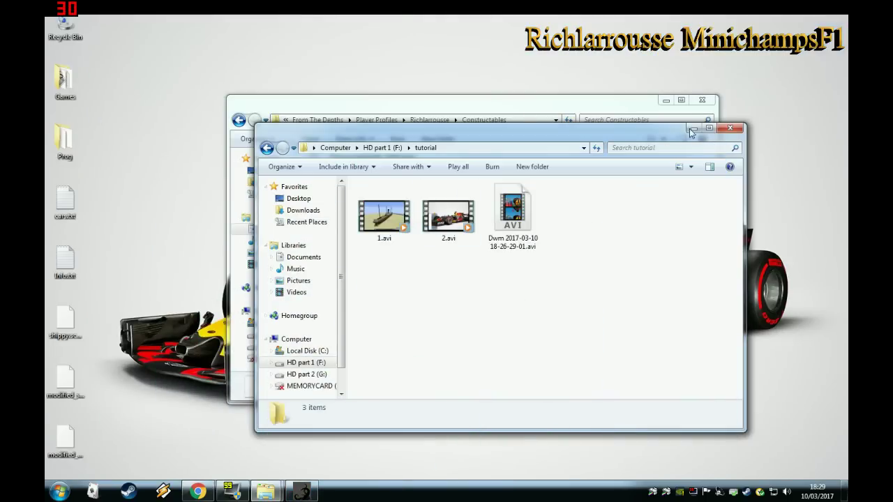
left_click(691, 129)
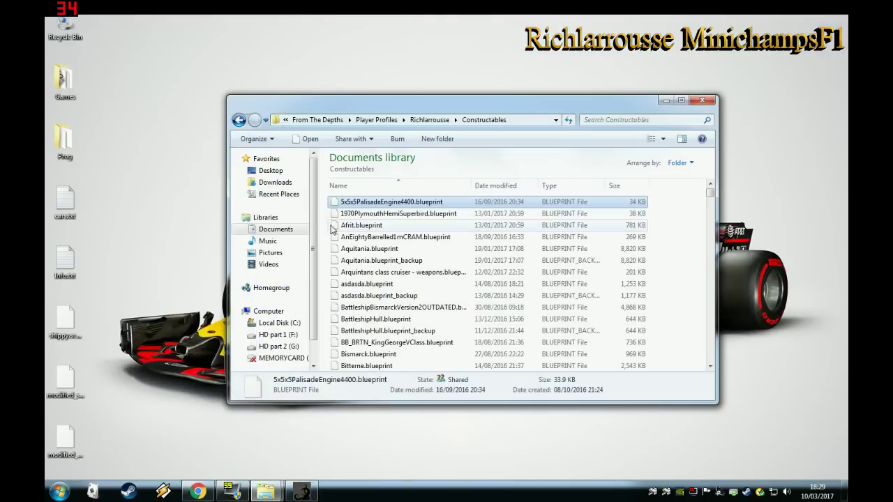
left_click(70, 442)
left_click_drag(65, 440, 466, 271)
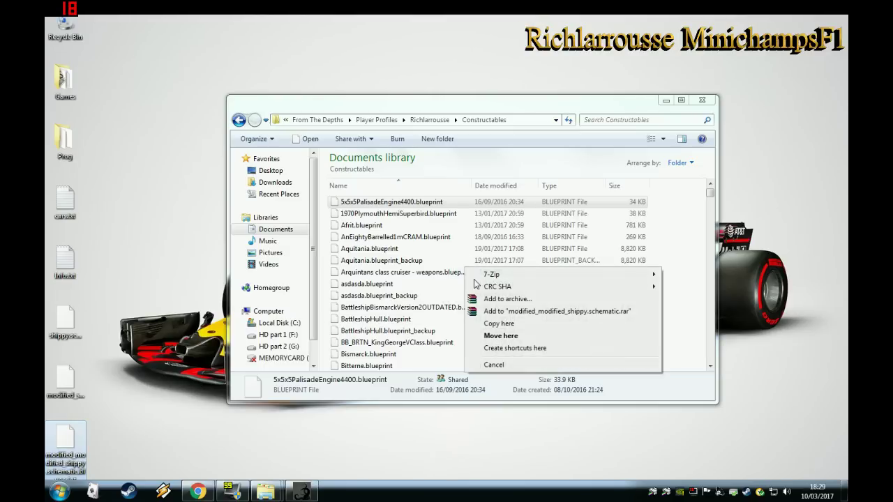
left_click(481, 324)
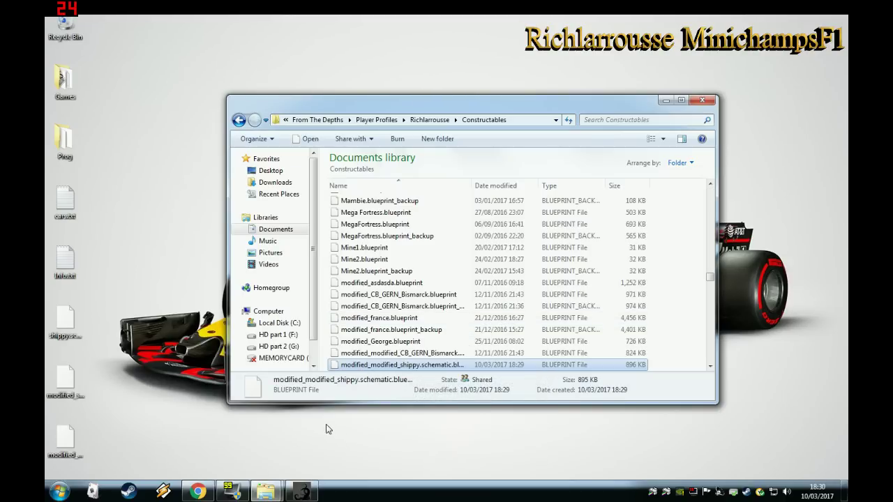
- Switch to From The Depths and load the modified_modified_shippy.schematic design
left_click(302, 492)
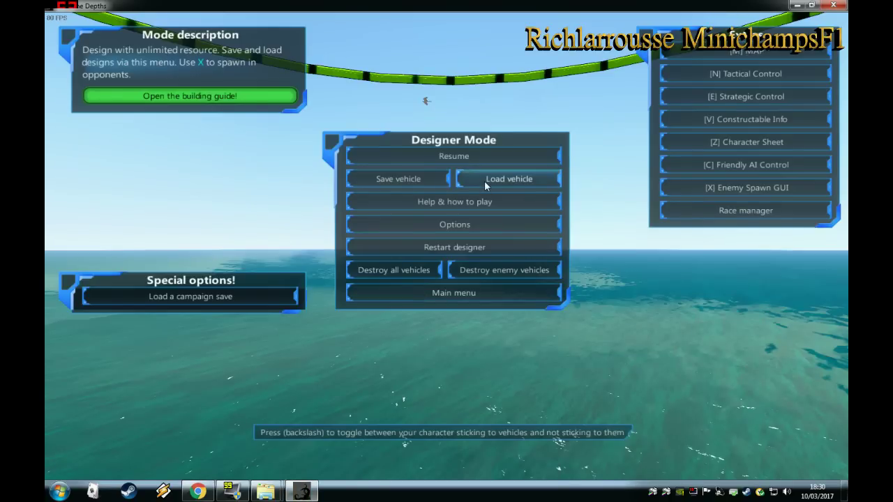
left_click(485, 182)
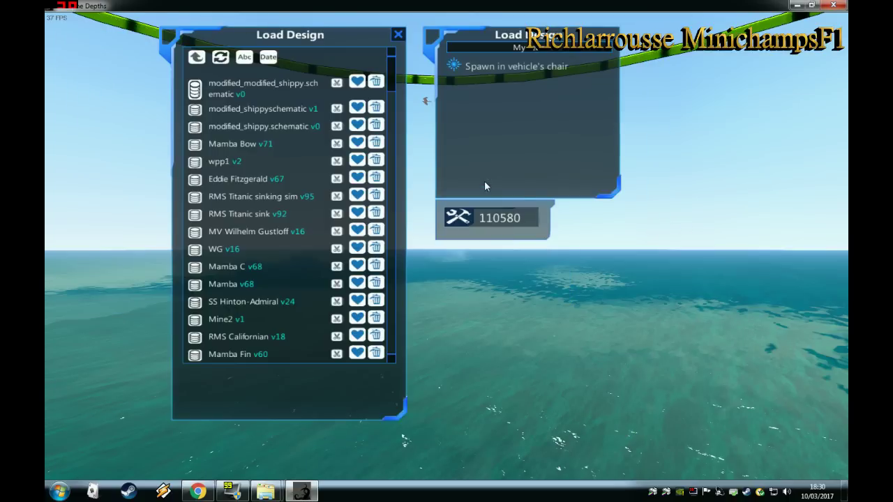
left_click(230, 87)
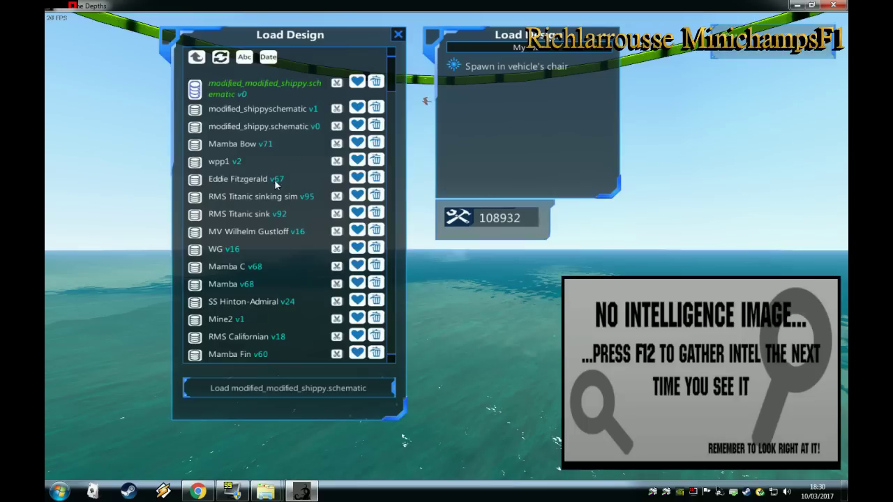
left_click(308, 394)
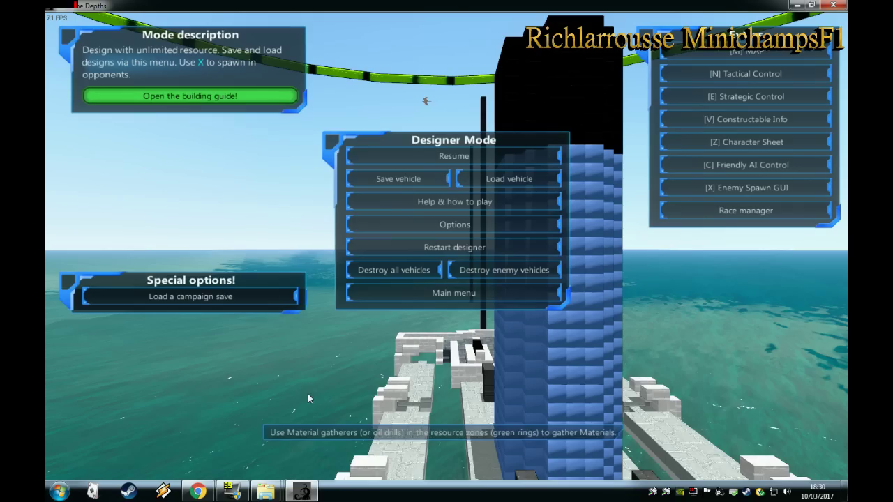
- Resume the designer, enter build mode with the ship frozen, and sample a white superstructure block to identify its material
left_click(419, 152)
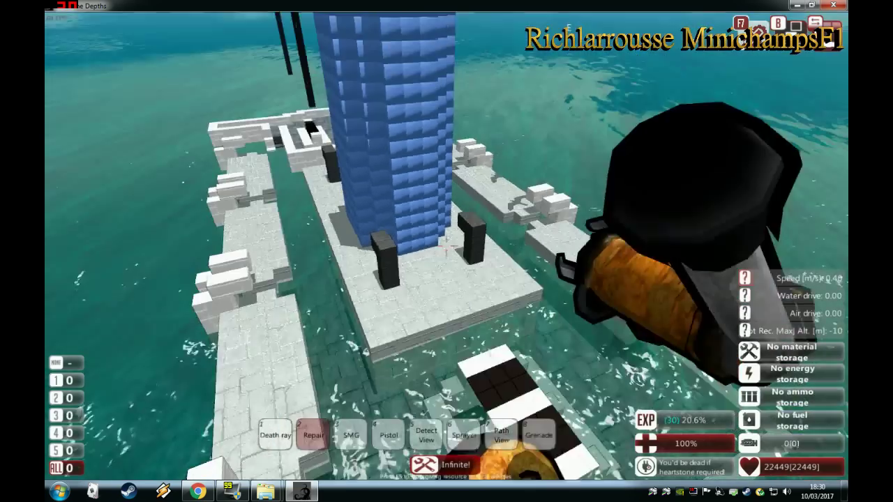
scroll(447, 247, "down", 5)
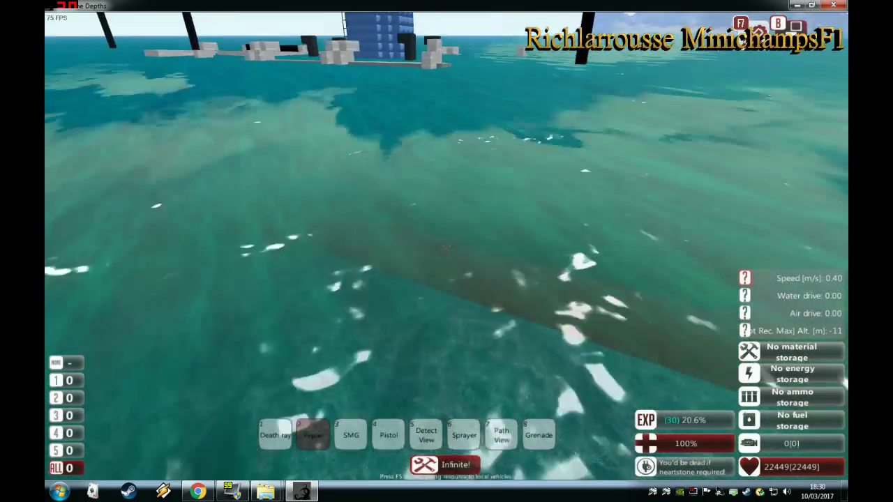
key("b")
key("Caps_Lock")
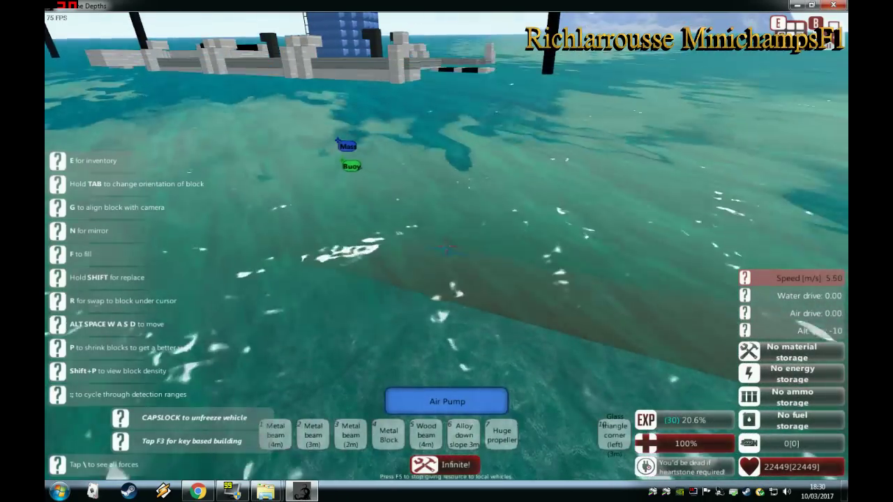
key("w")
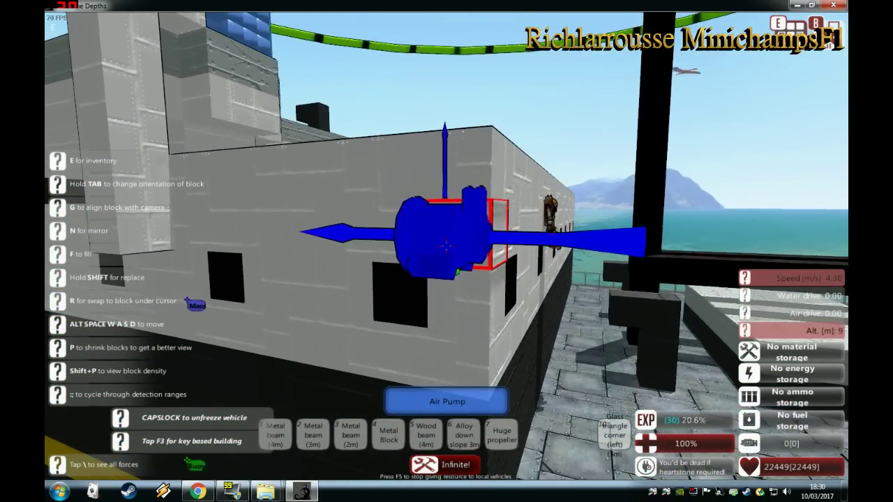
key("r")
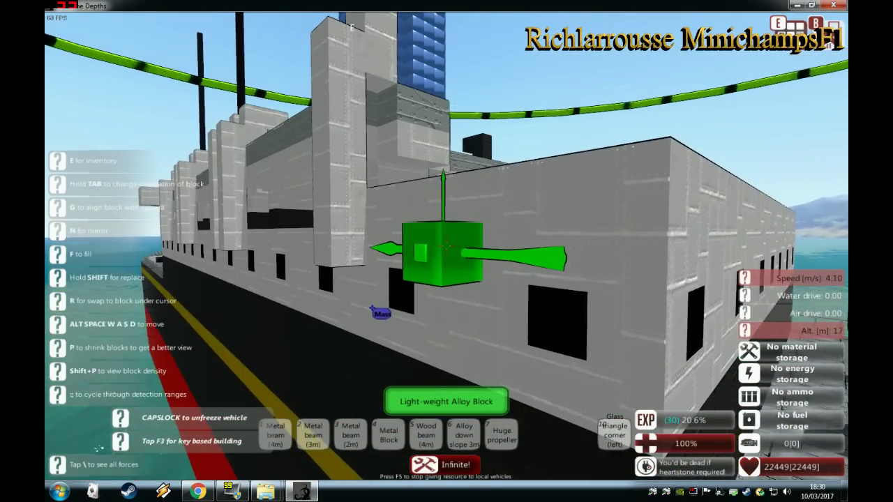
- Examine the ship's hull, deck and superstructure from alongside
key("a")
key("s")
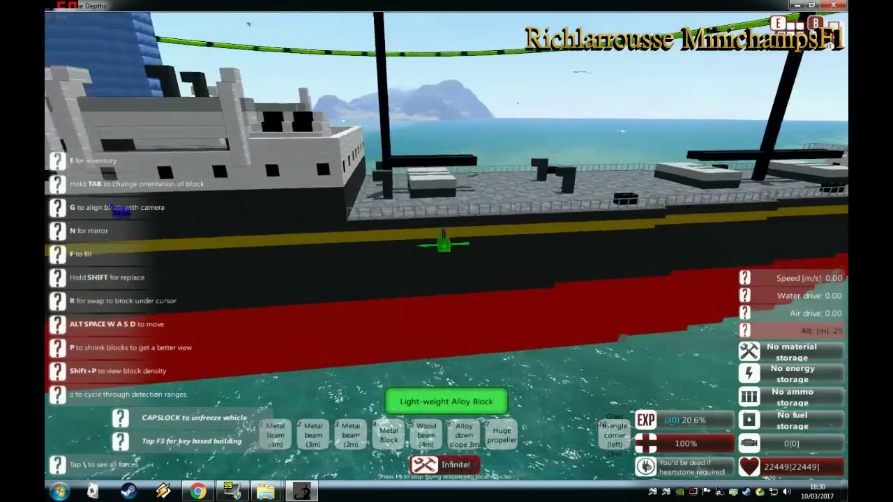
key("w")
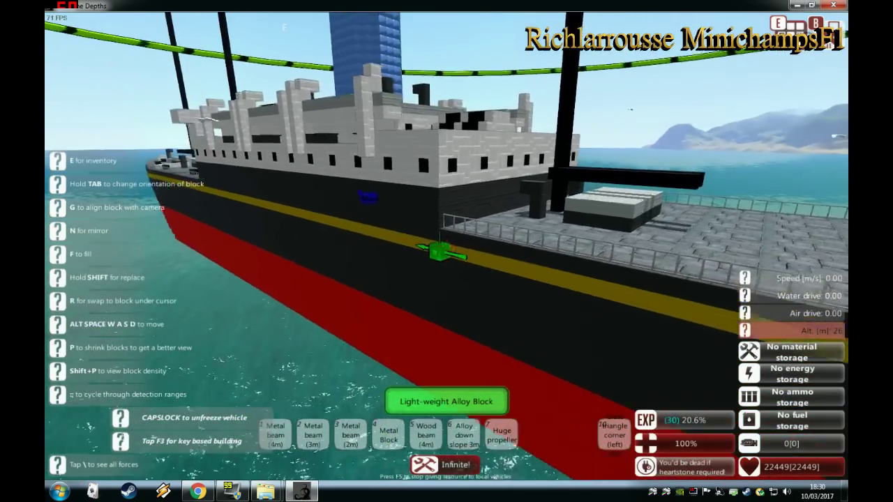
key("s")
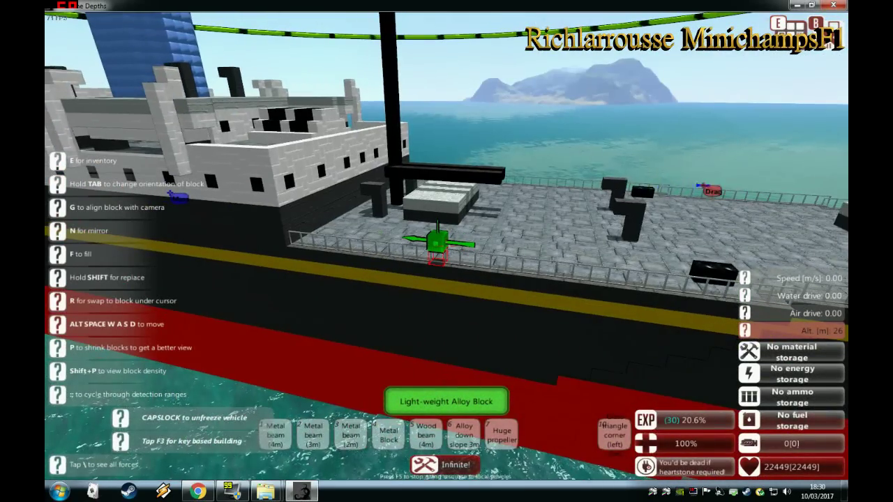
key("s")
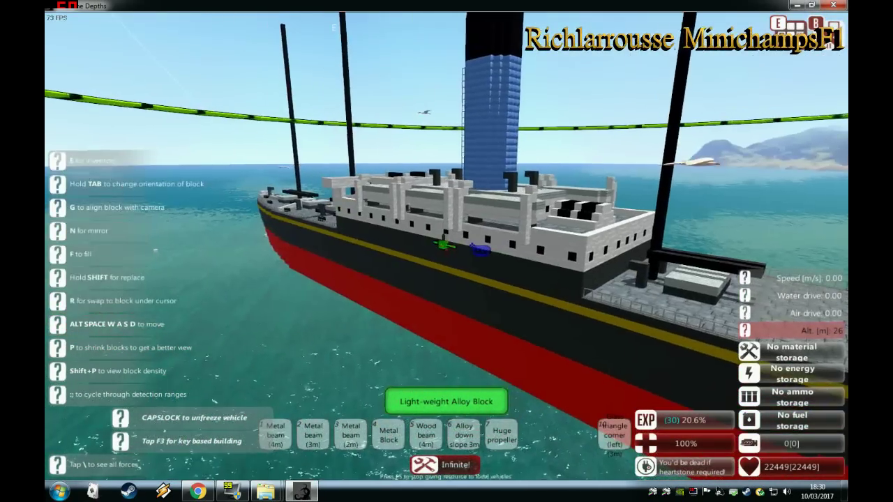
key("space")
key("w")
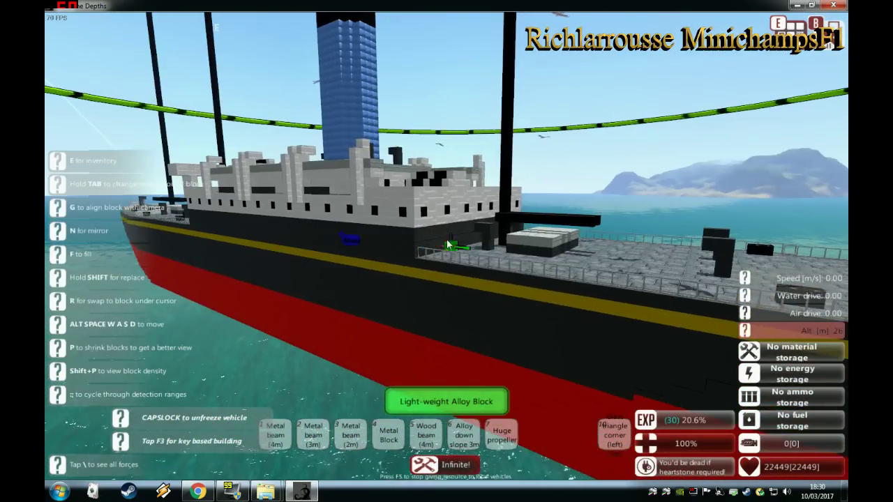
- Destroy all vehicles in the designer and confirm the deletion
key("Escape")
left_click(417, 269)
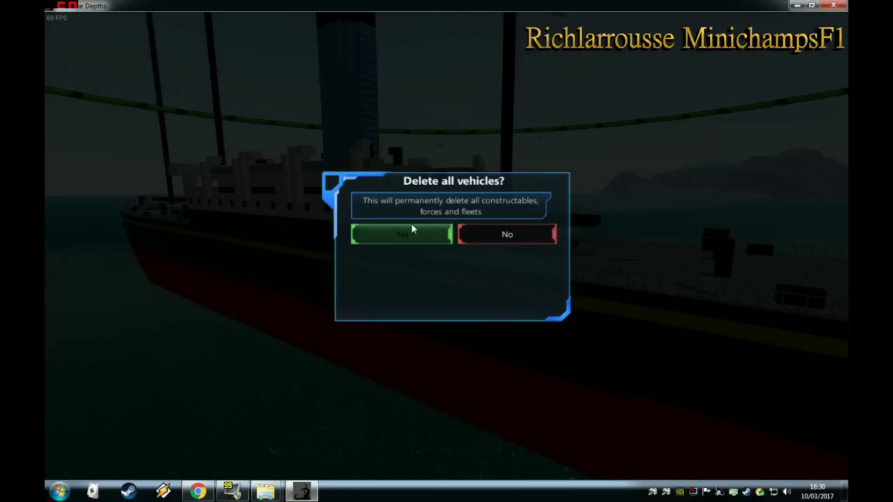
left_click(411, 226)
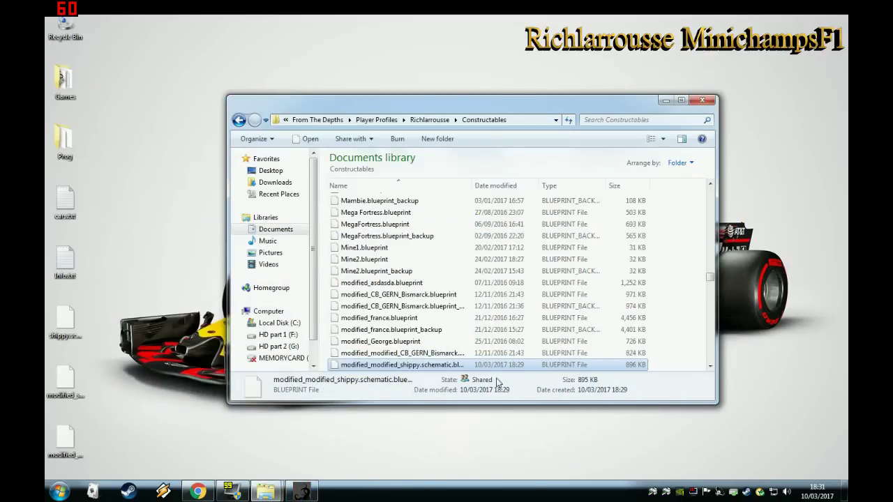
- Switch to the Blueprint Modification Tool in Chrome and open modified_modified_shippy.schematic.blueprint from the Constructables folder
left_click(198, 492)
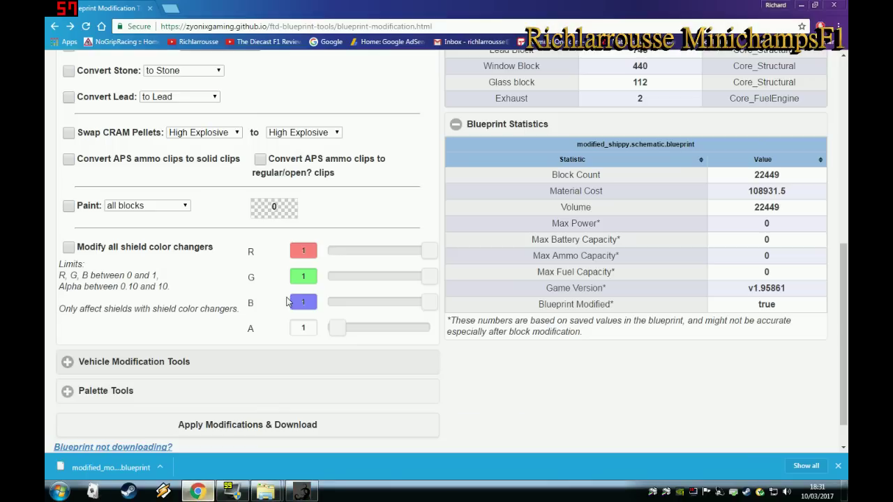
left_click(839, 466)
scroll(249, 303, "up", 10)
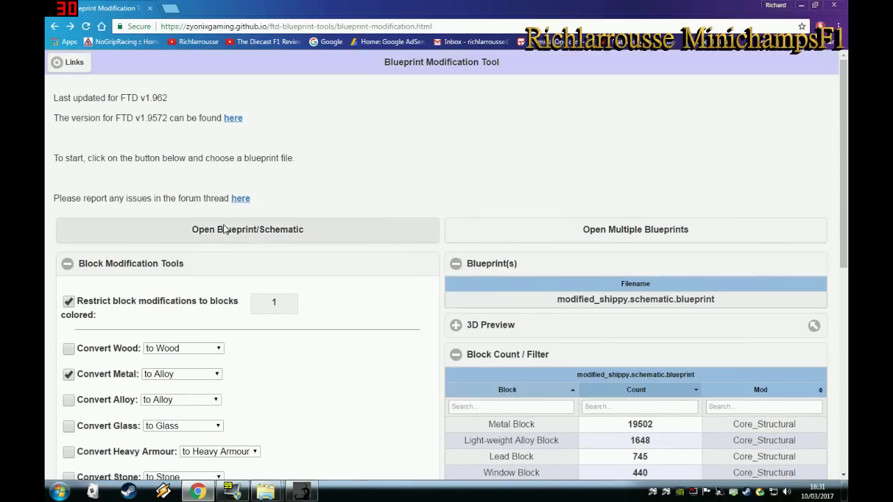
left_click(225, 229)
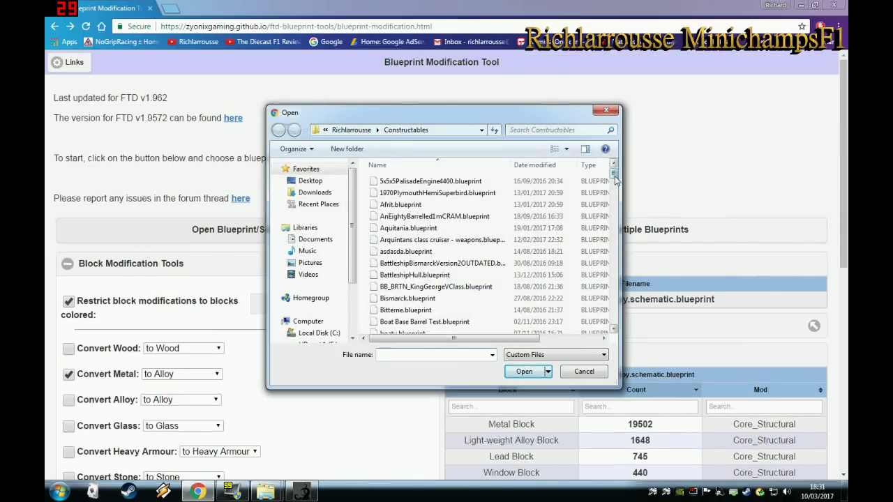
left_click_drag(312, 182, 351, 187)
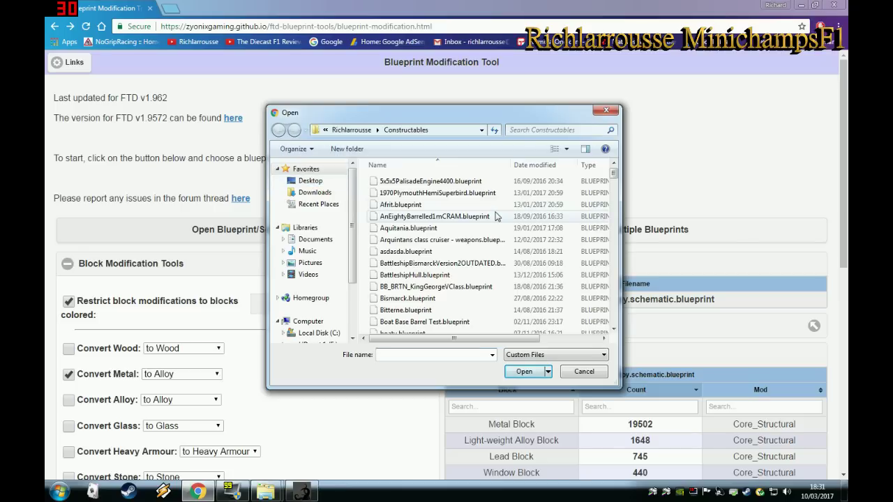
left_click(507, 231)
scroll(508, 237, "down", 20)
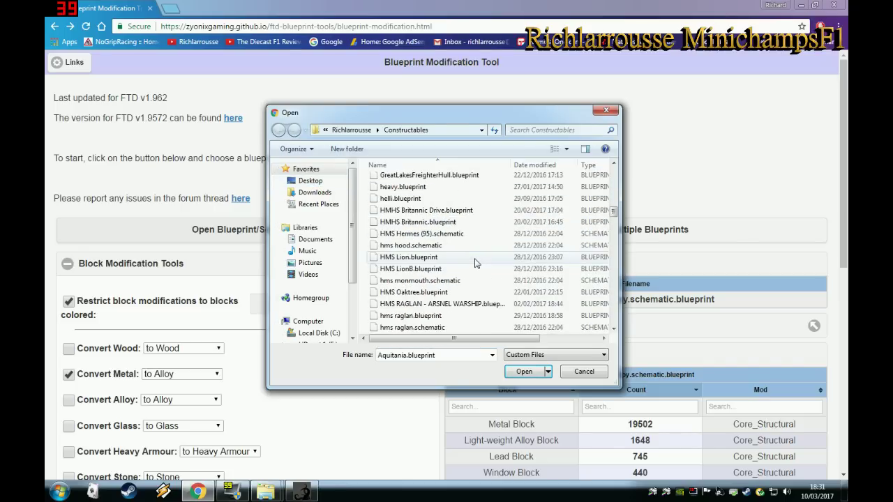
scroll(474, 265, "down", 4)
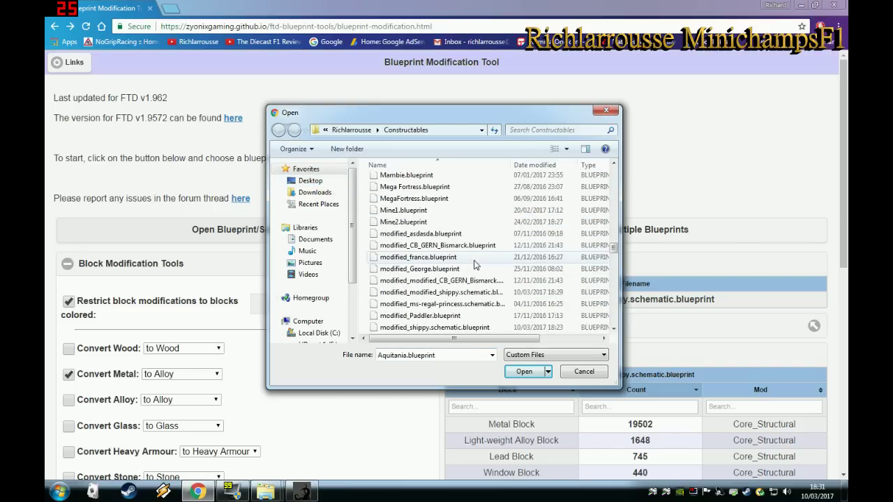
left_click(445, 293)
double_click(444, 293)
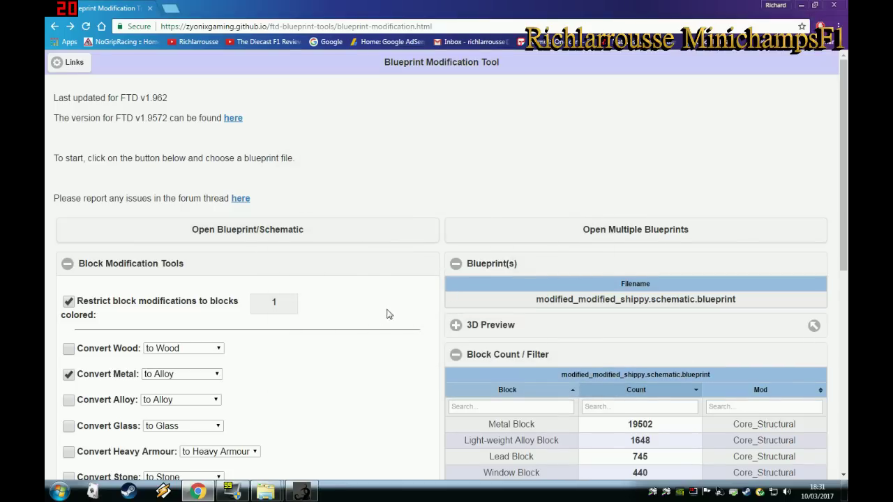
- Change the block modification colour restriction to colour 0
scroll(358, 311, "down", 2)
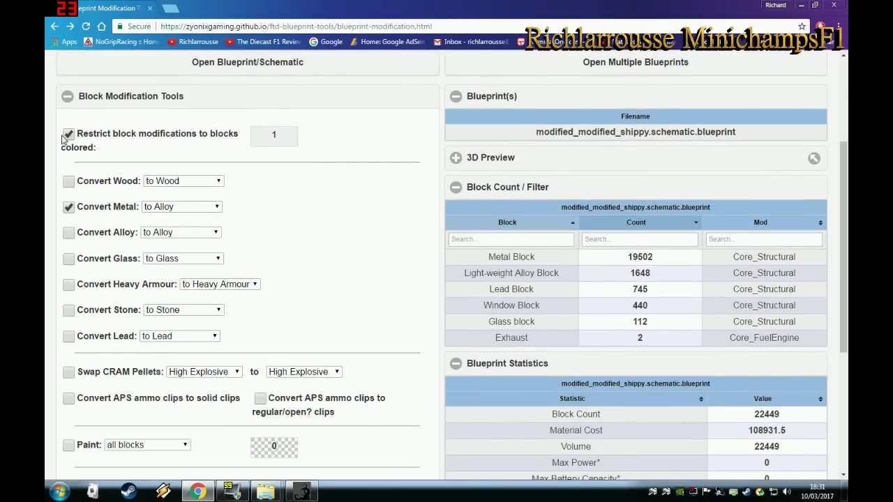
left_click(274, 136)
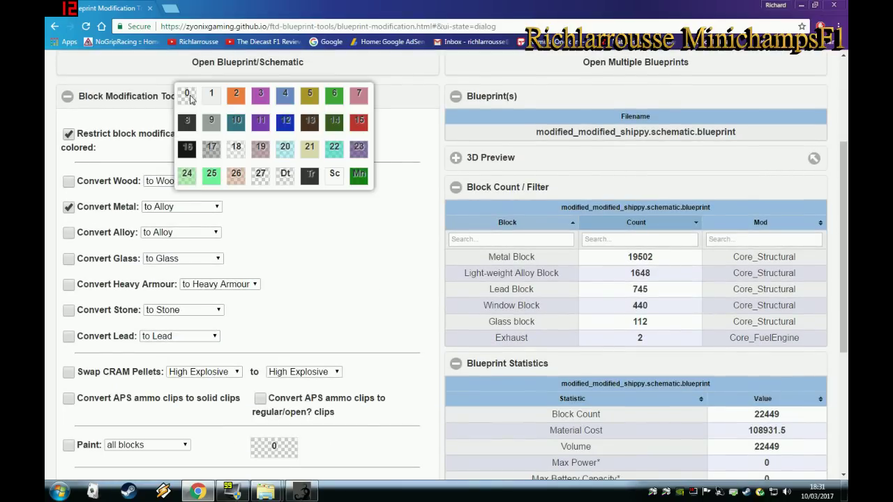
left_click(190, 98)
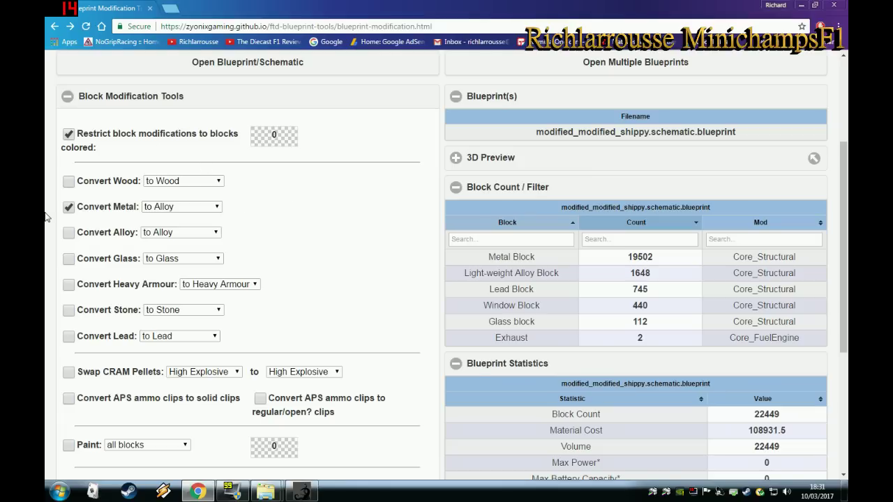
- Apply the modifications and save the resulting blueprint to the desktop as shippy.blueprint
scroll(46, 217, "down", 3)
left_click(231, 420)
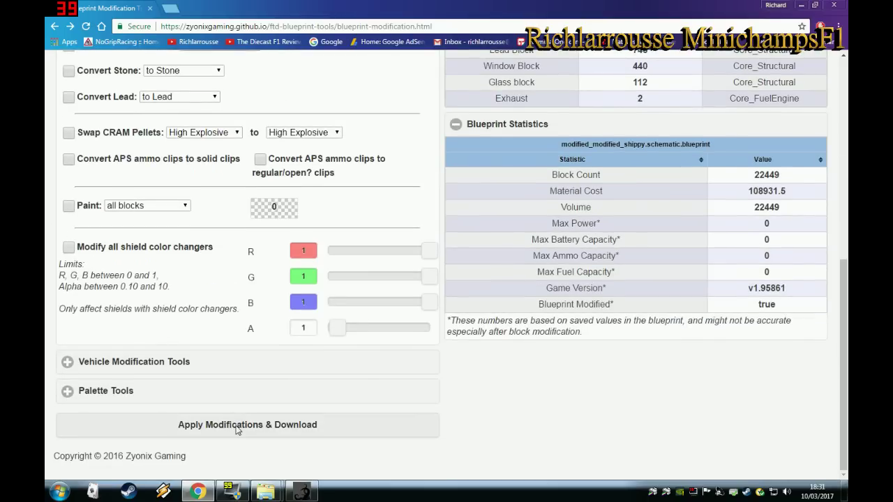
left_click_drag(433, 332, 281, 332)
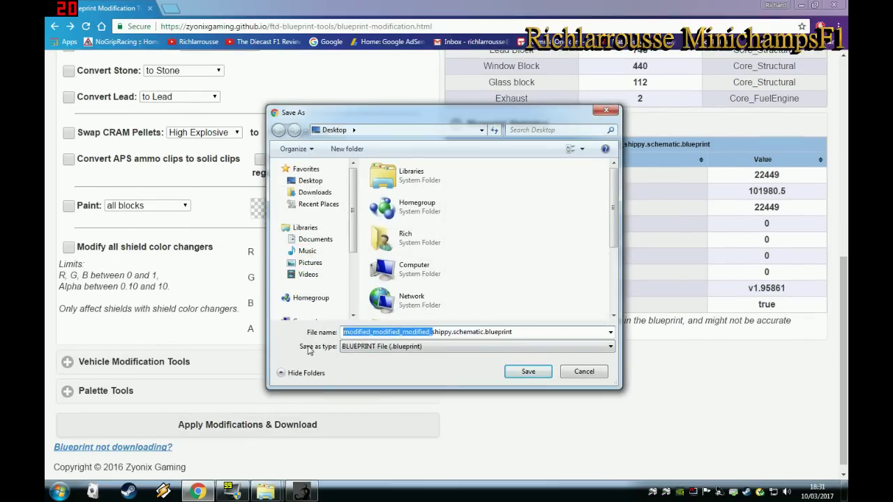
key("BackSpace")
key("BackSpace")
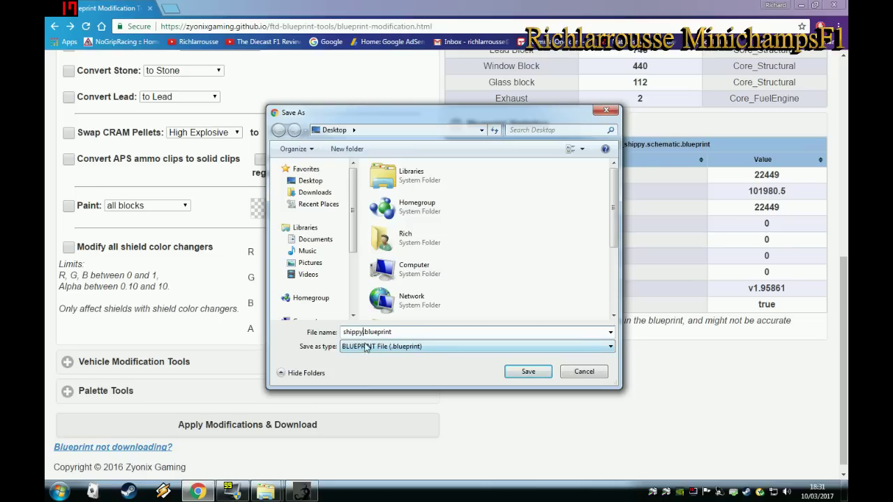
left_click(537, 371)
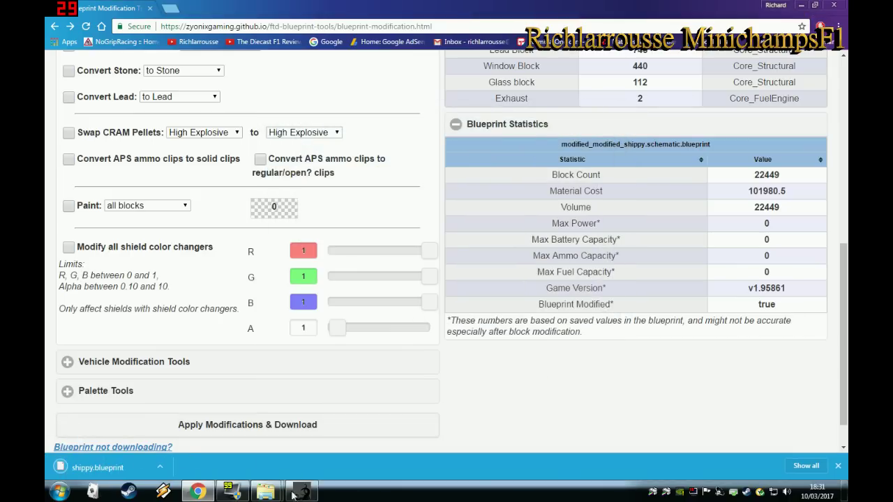
- Copy shippy.blueprint from the desktop into the Constructables folder
left_click(198, 491)
left_click_drag(107, 21, 392, 282)
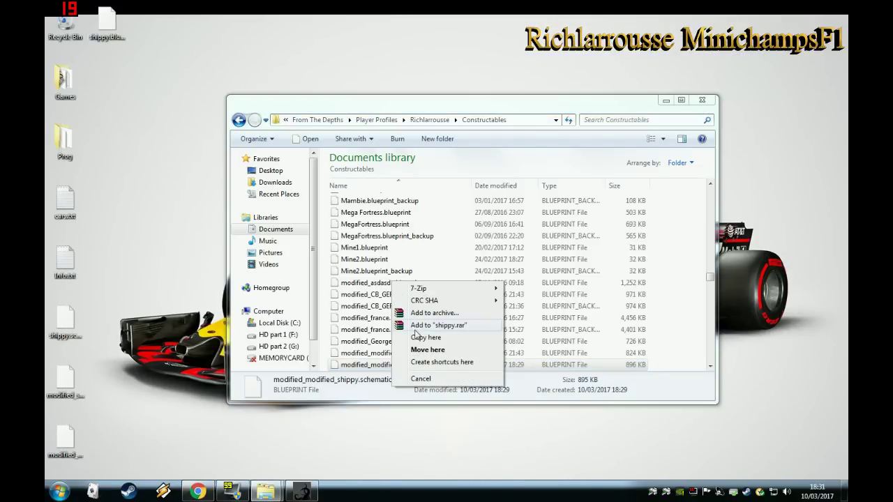
left_click(420, 338)
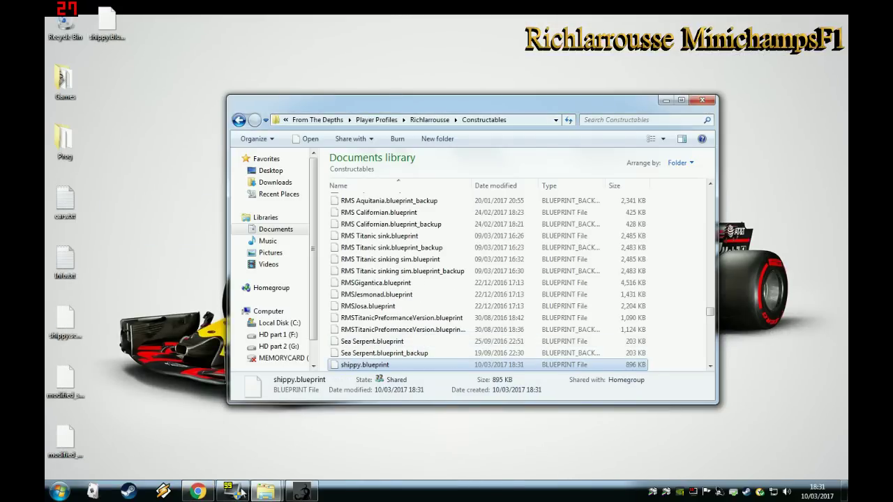
- Switch to From The Depths, load the shippy design into the designer and resume play
left_click(208, 493)
left_click(198, 492)
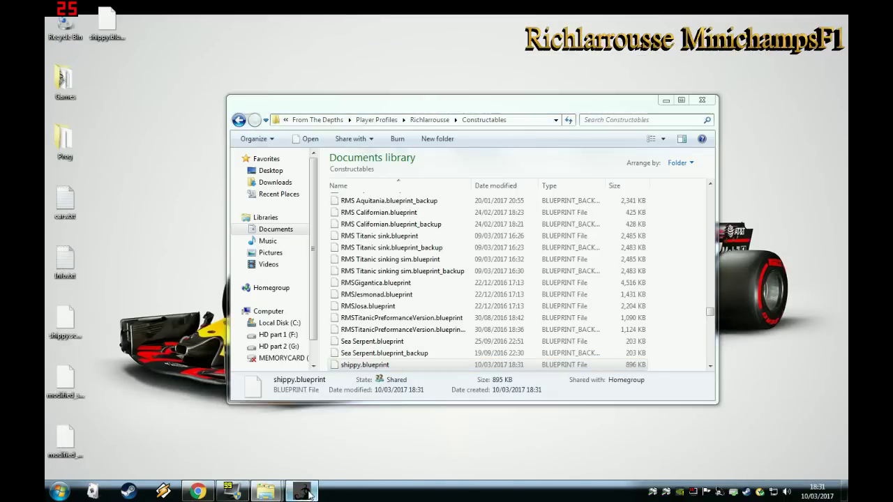
left_click(301, 491)
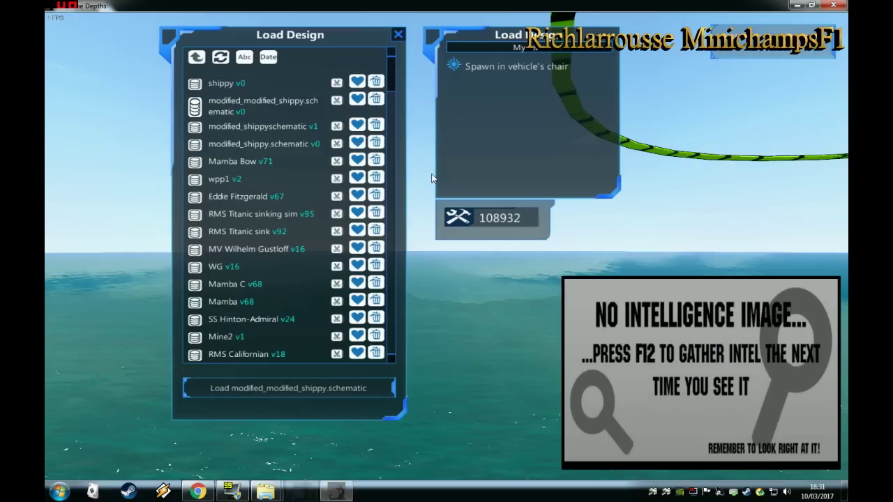
left_click(228, 86)
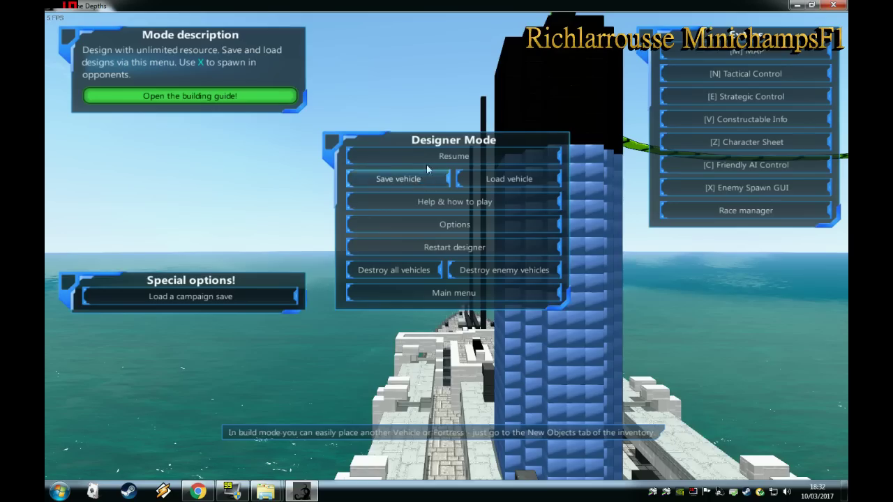
left_click(440, 157)
- Fly around the loaded ship and inspect how its hull and decks sit relative to the waterline
key("s")
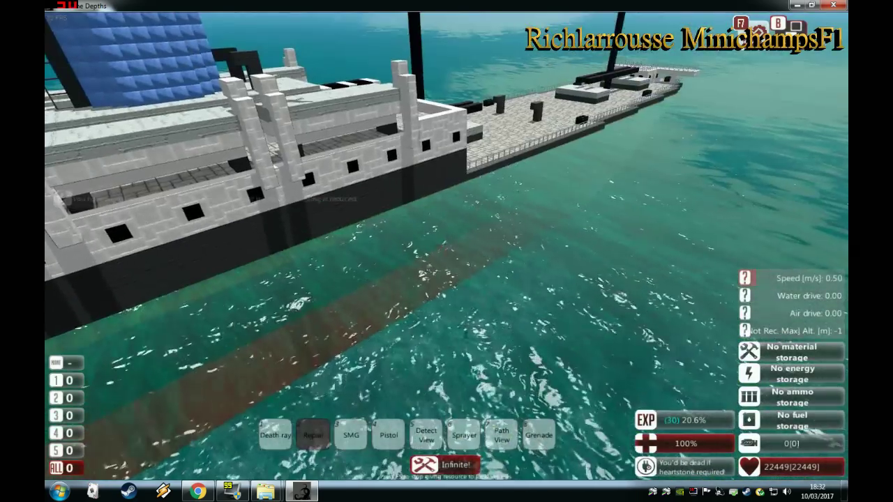
key("d")
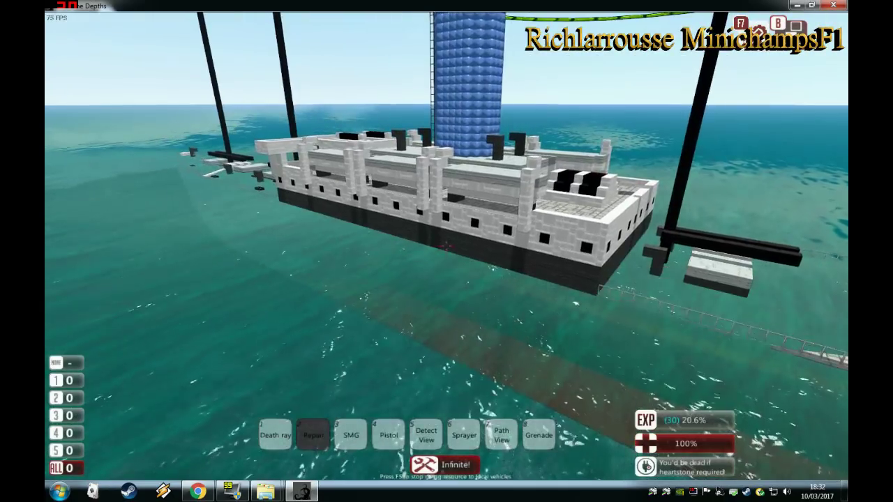
key("w")
key("space")
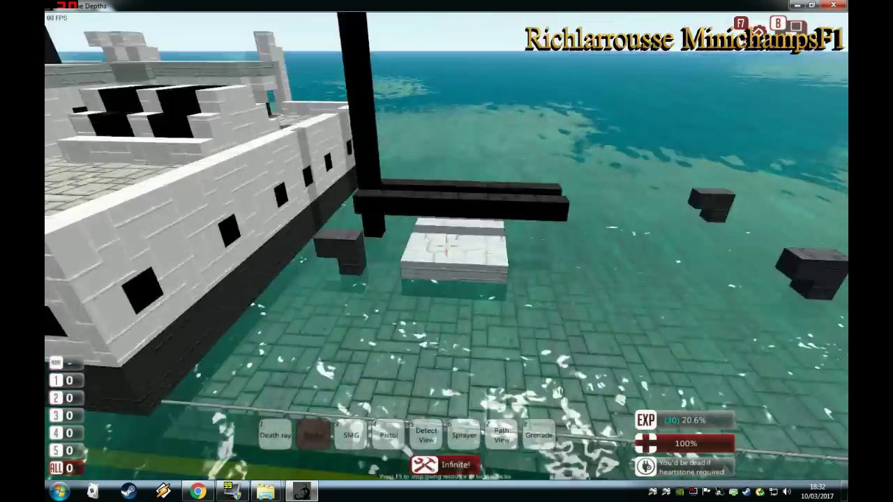
key("w")
key("s")
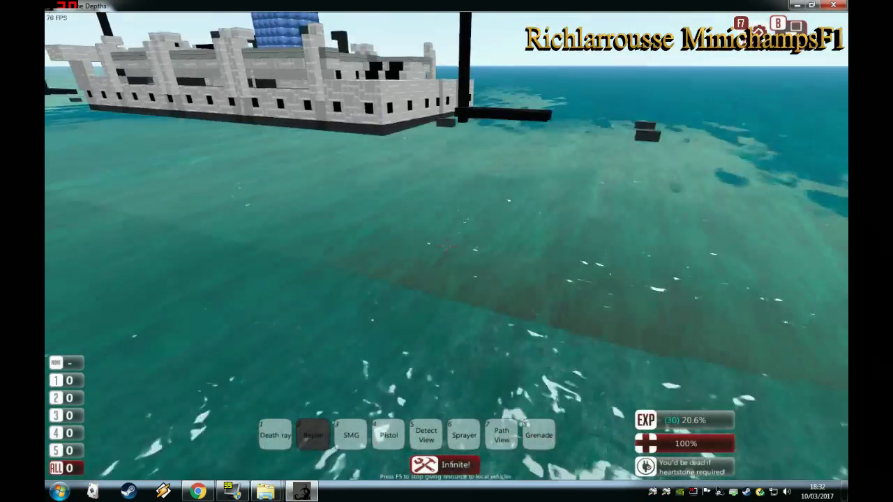
key("w")
- Enter build mode, toggle the vehicle freeze and check from the side how the hull floats
key("b")
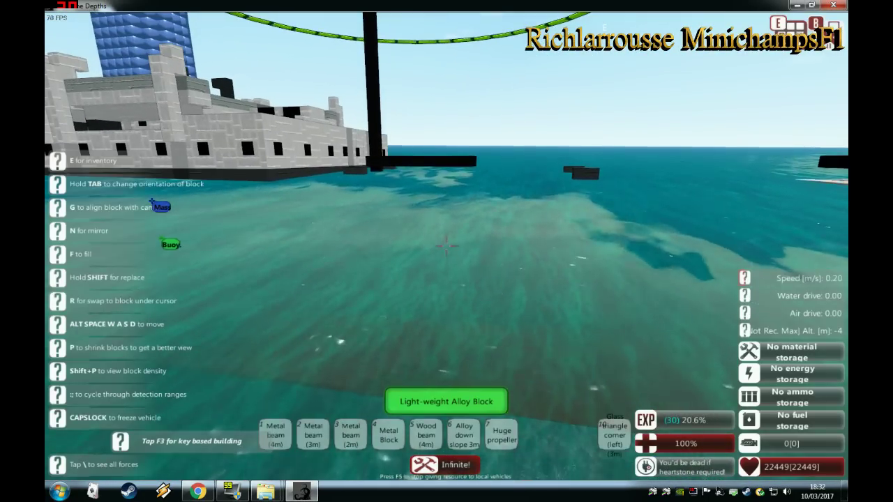
key("Caps_Lock")
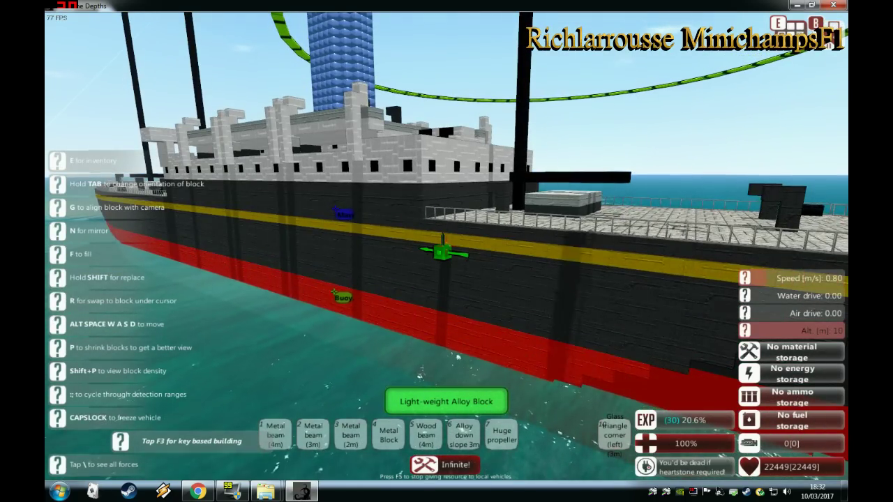
key("d")
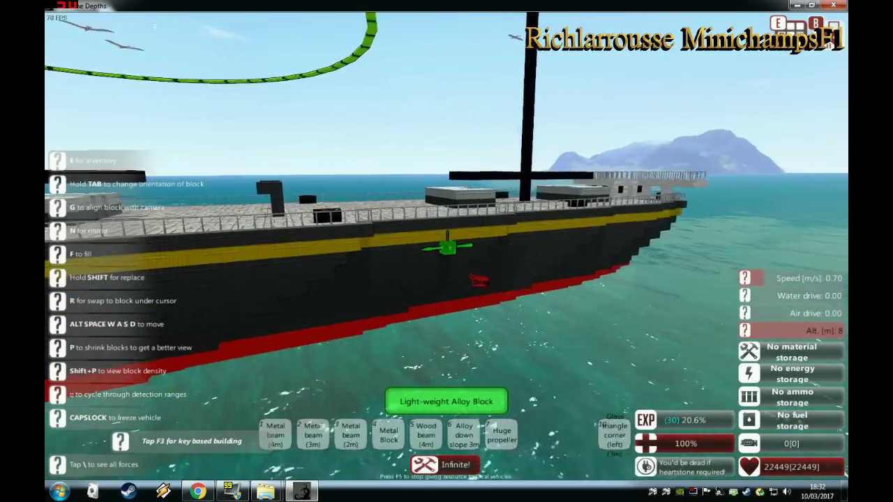
key("d")
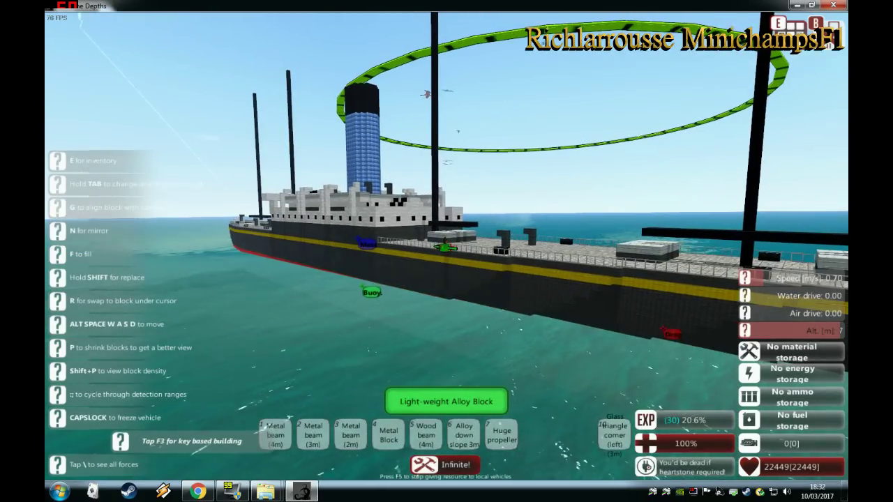